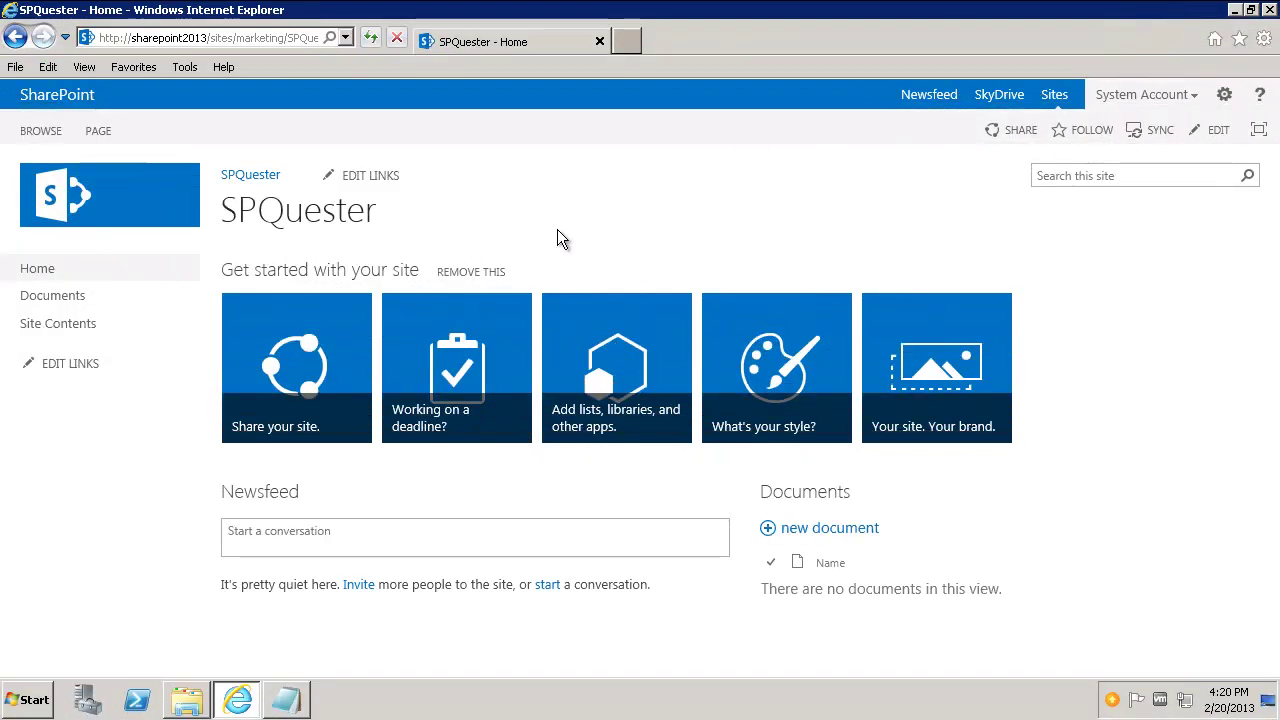
Check the account menu's sign-in options on the SPQuester site and close the browser
click(1180, 98)
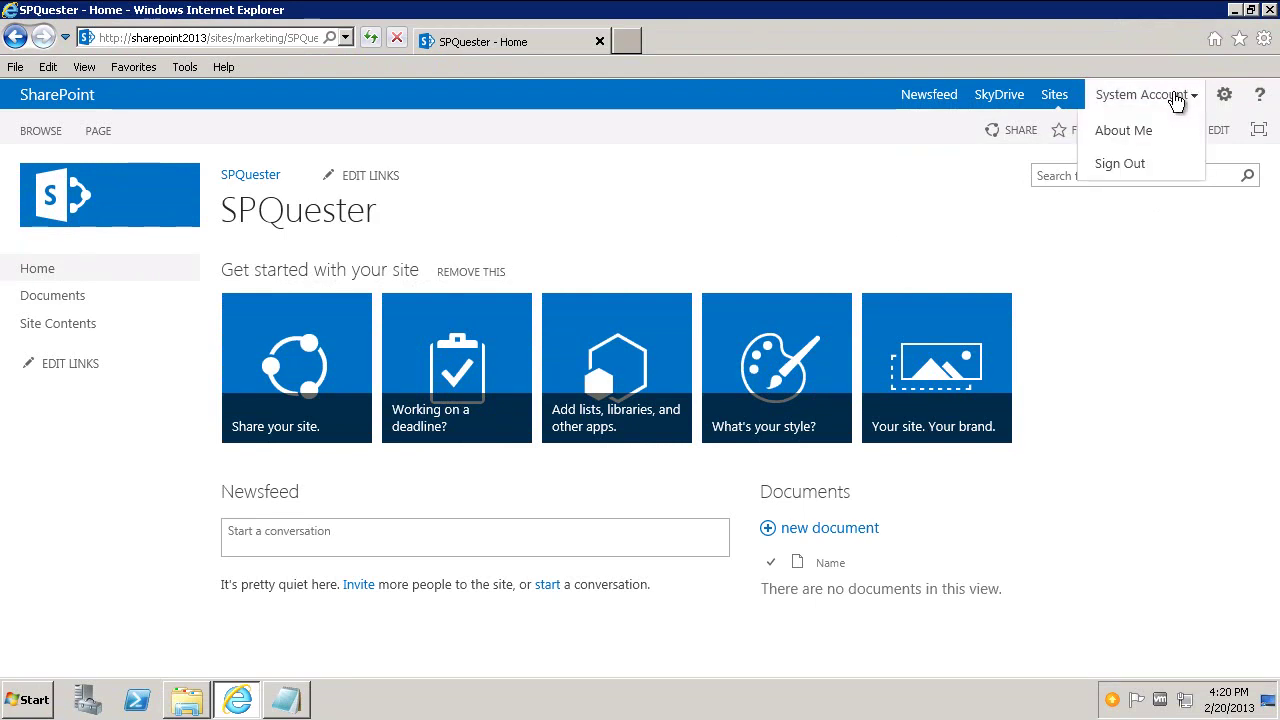
click(1268, 10)
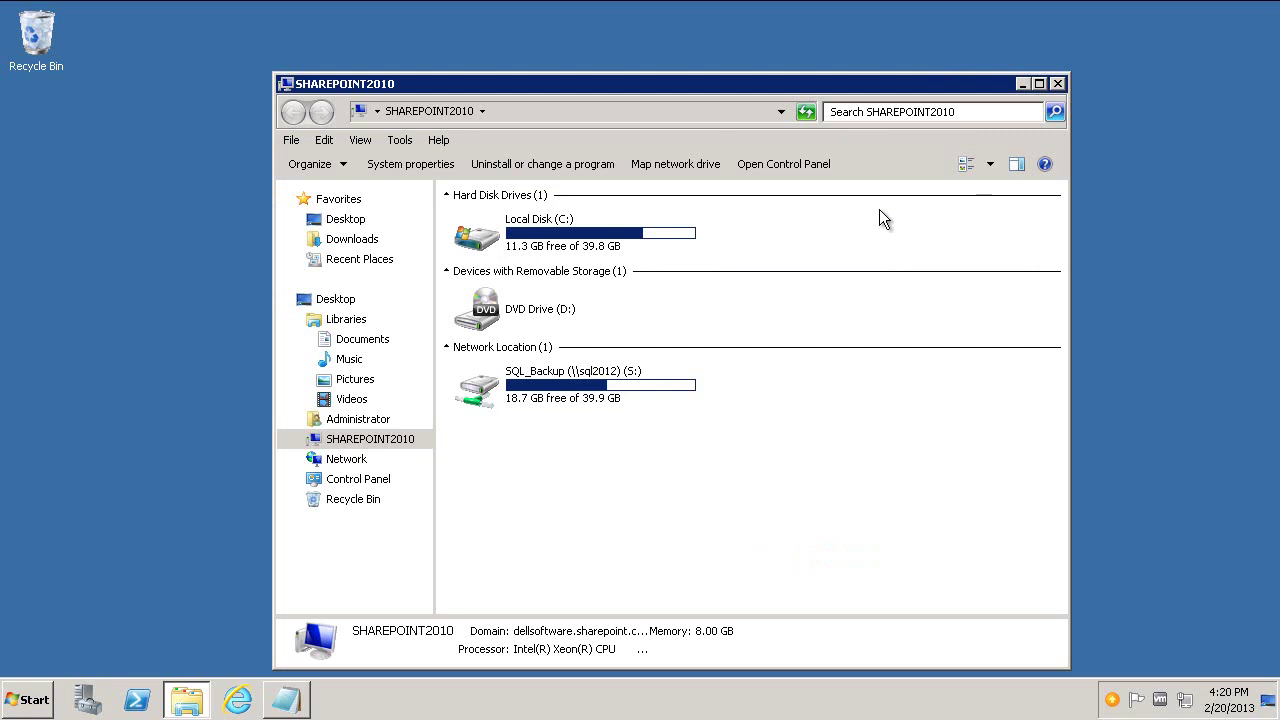
Create a desktop shortcut to iexplore.exe from C:\Program Files (x86)\Internet Explorer and close the folder window
mouse_move(627, 397)
mouse_move(564, 240)
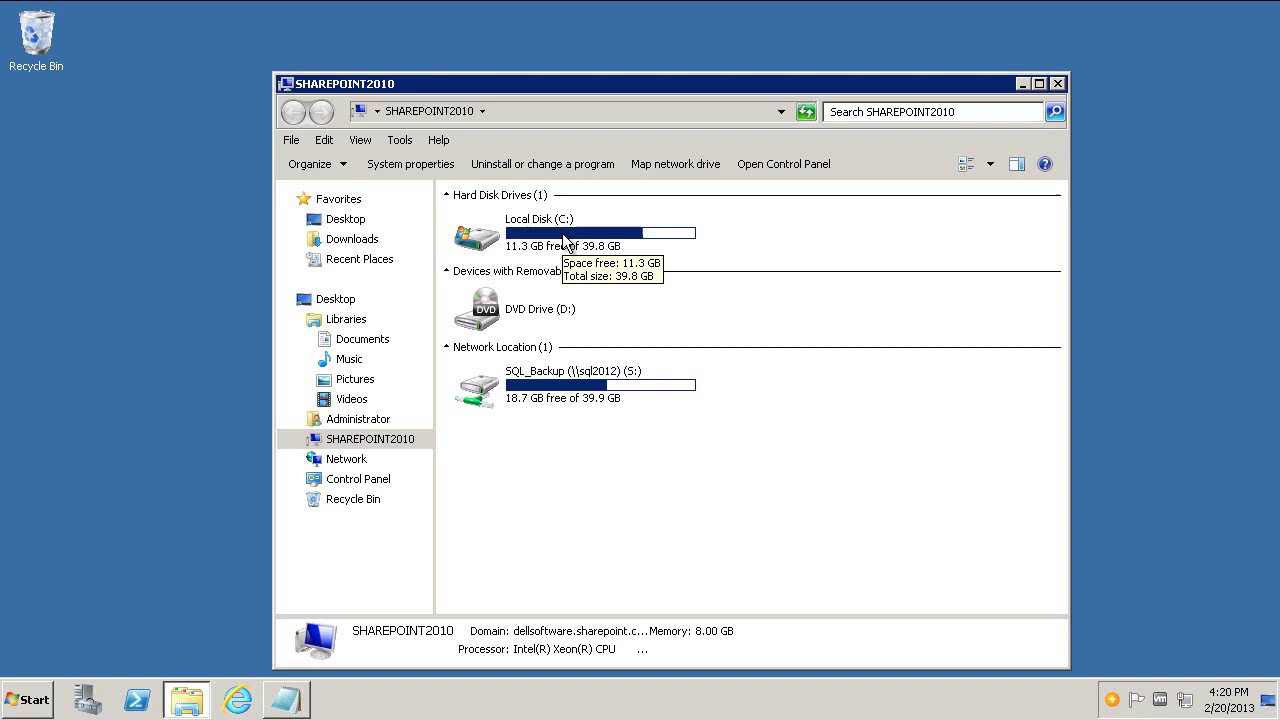
double_click(564, 240)
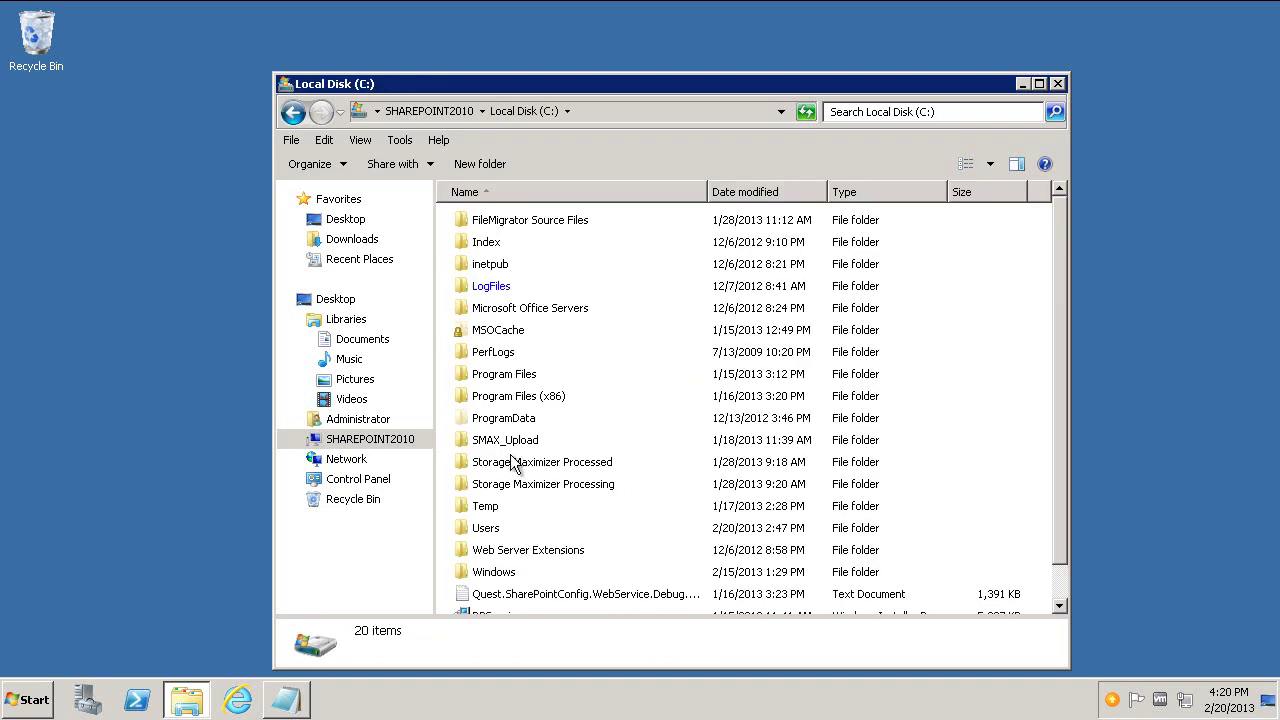
double_click(500, 396)
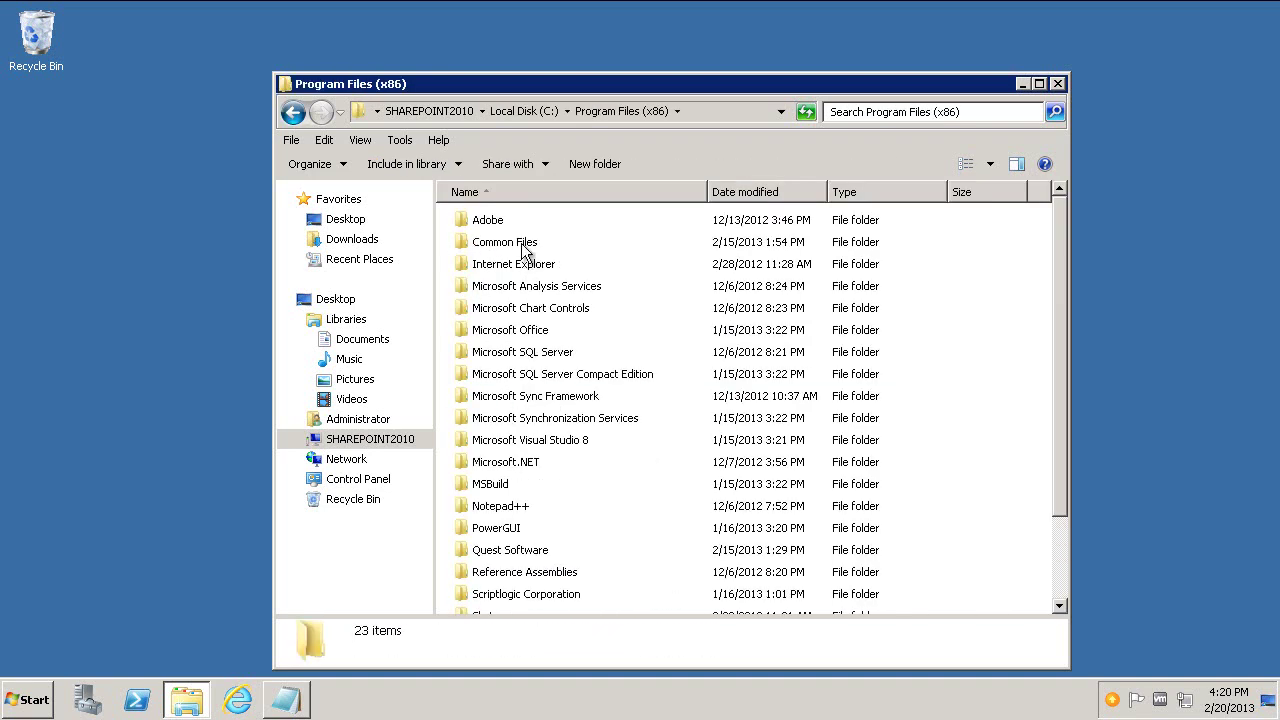
double_click(520, 264)
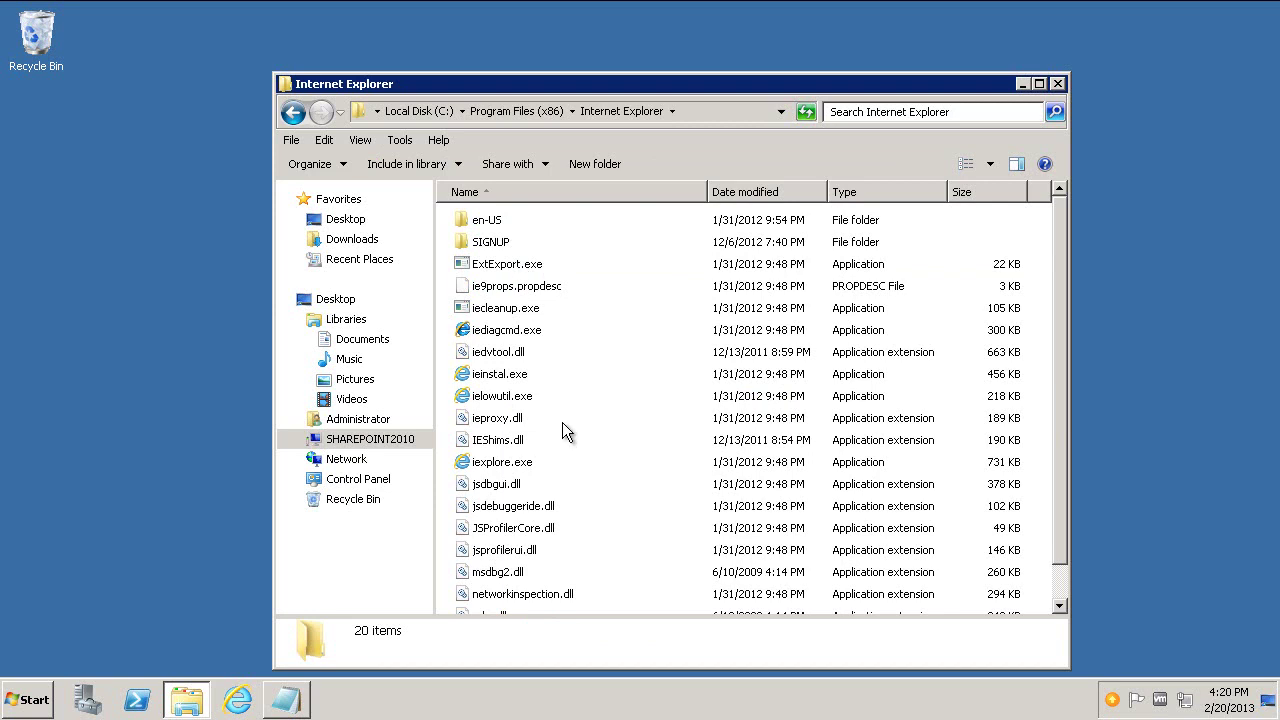
double_click(511, 462)
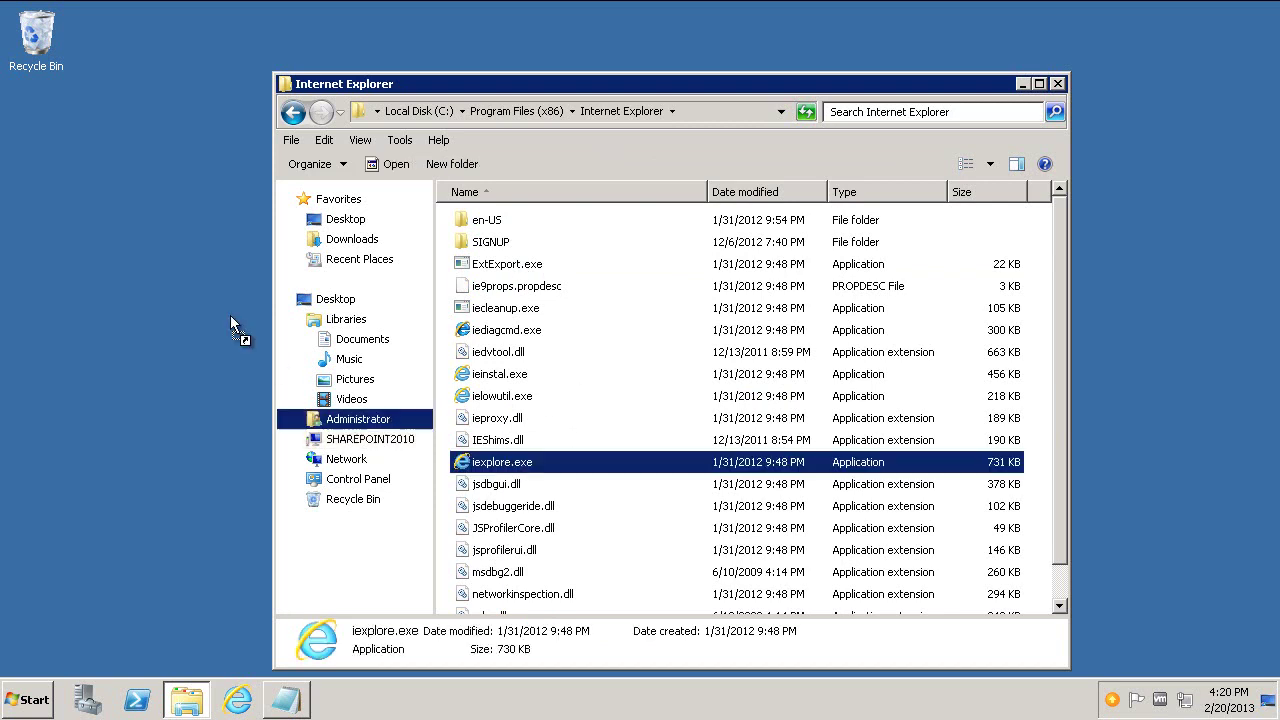
drag(157, 230, 157, 230)
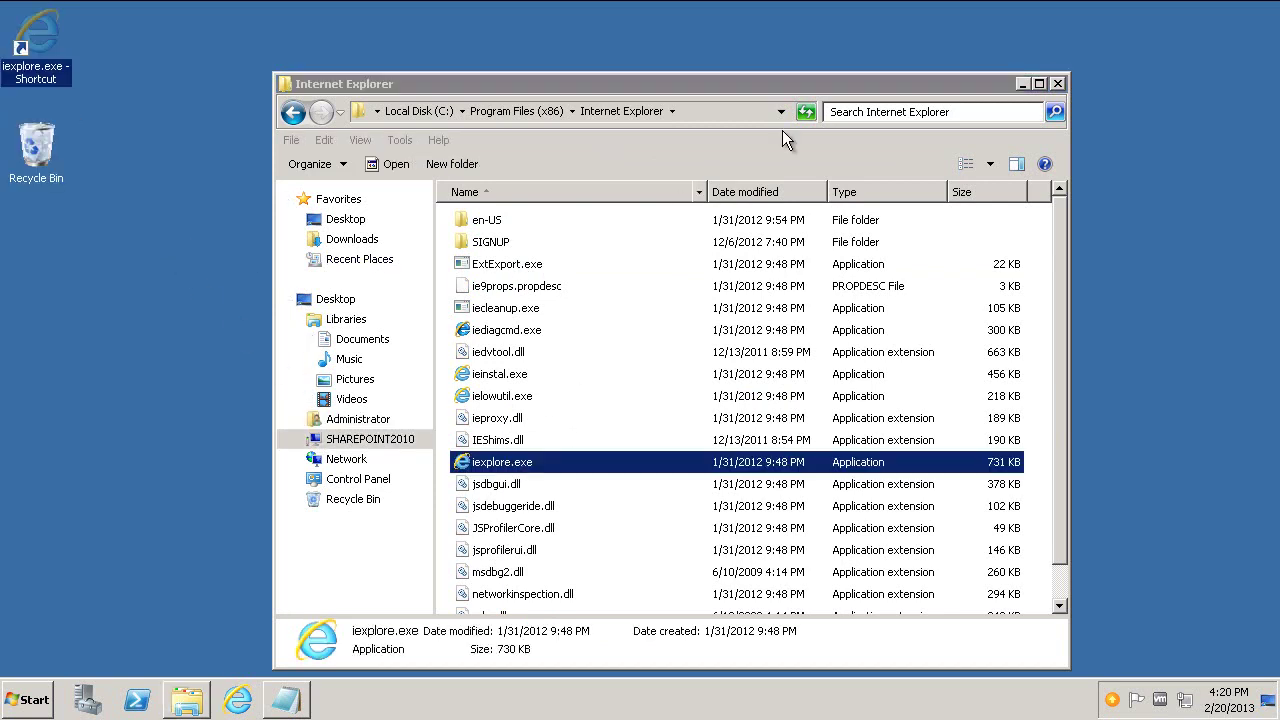
click(1058, 84)
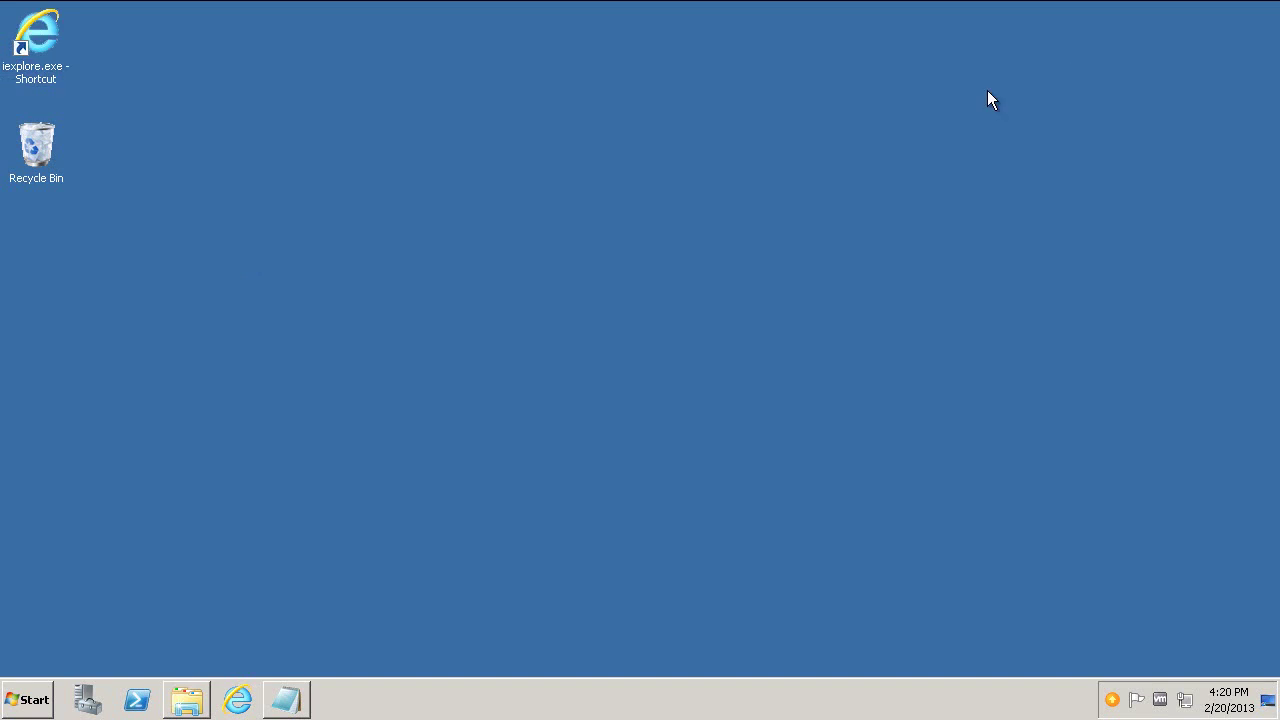
Rename the new desktop shortcut to "IE" followed by the alternate user's first name
right_click(37, 62)
click(103, 308)
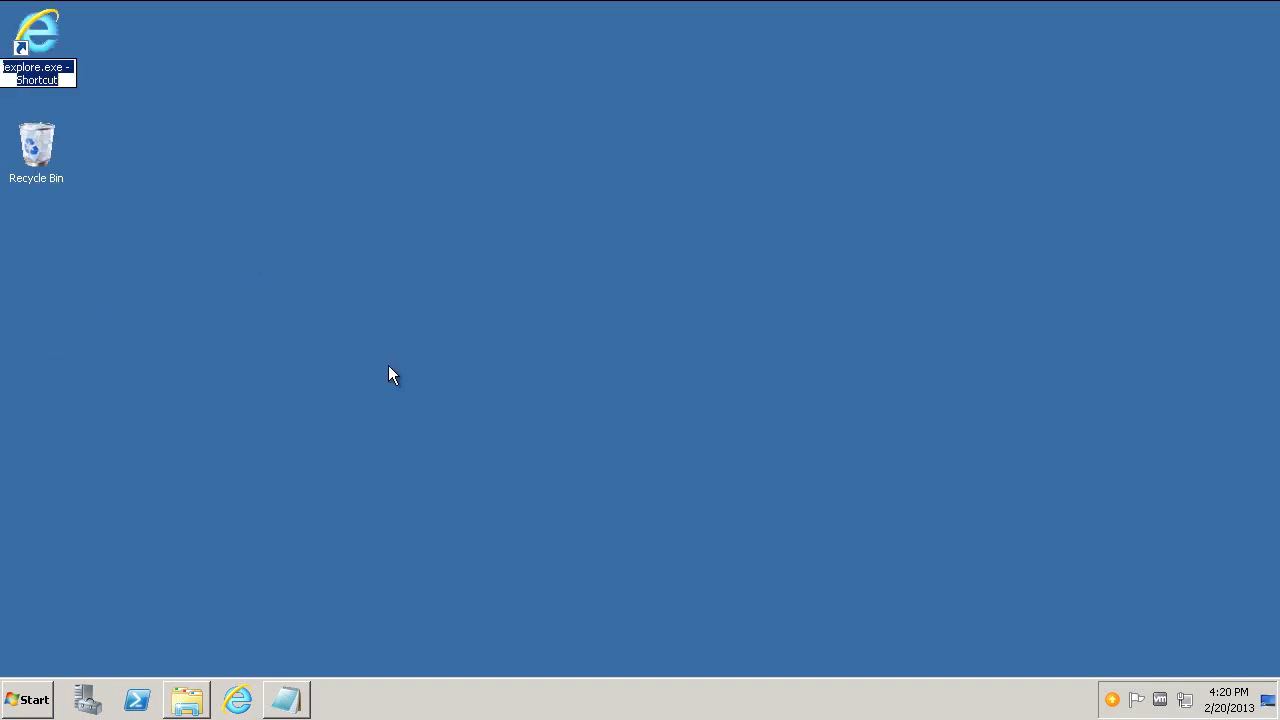
text(IE Ghazwan)
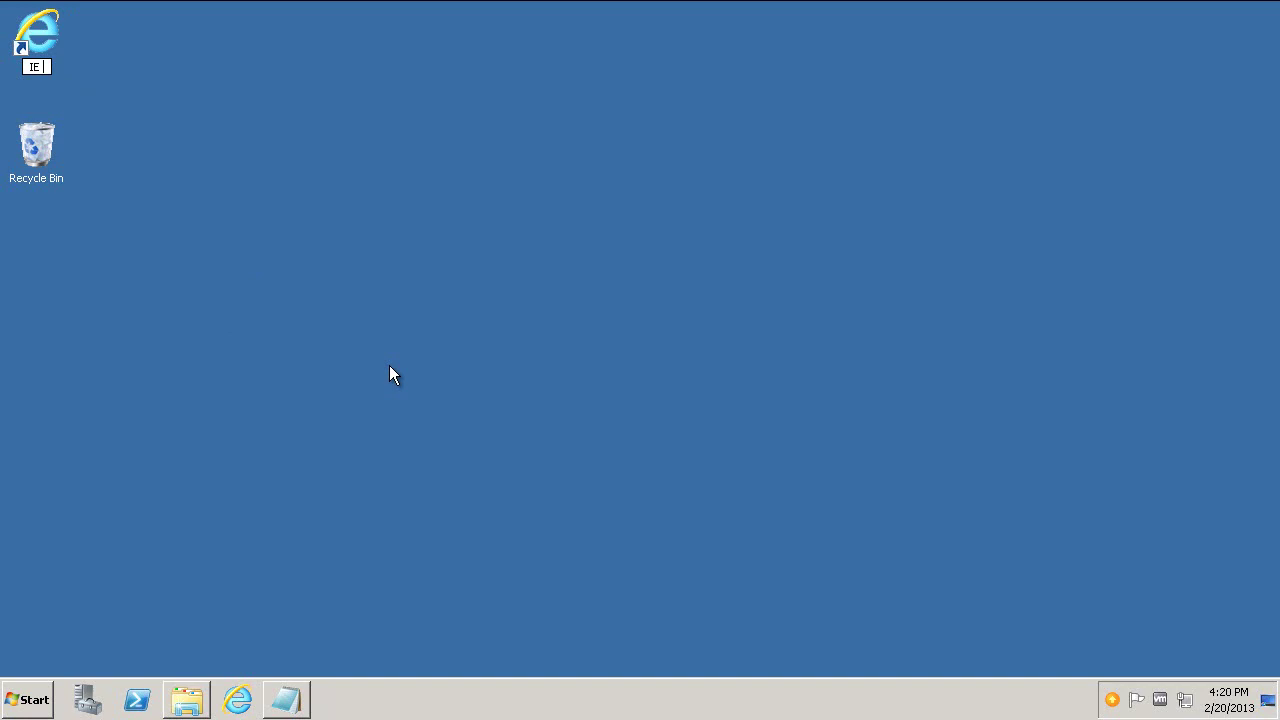
key(Return)
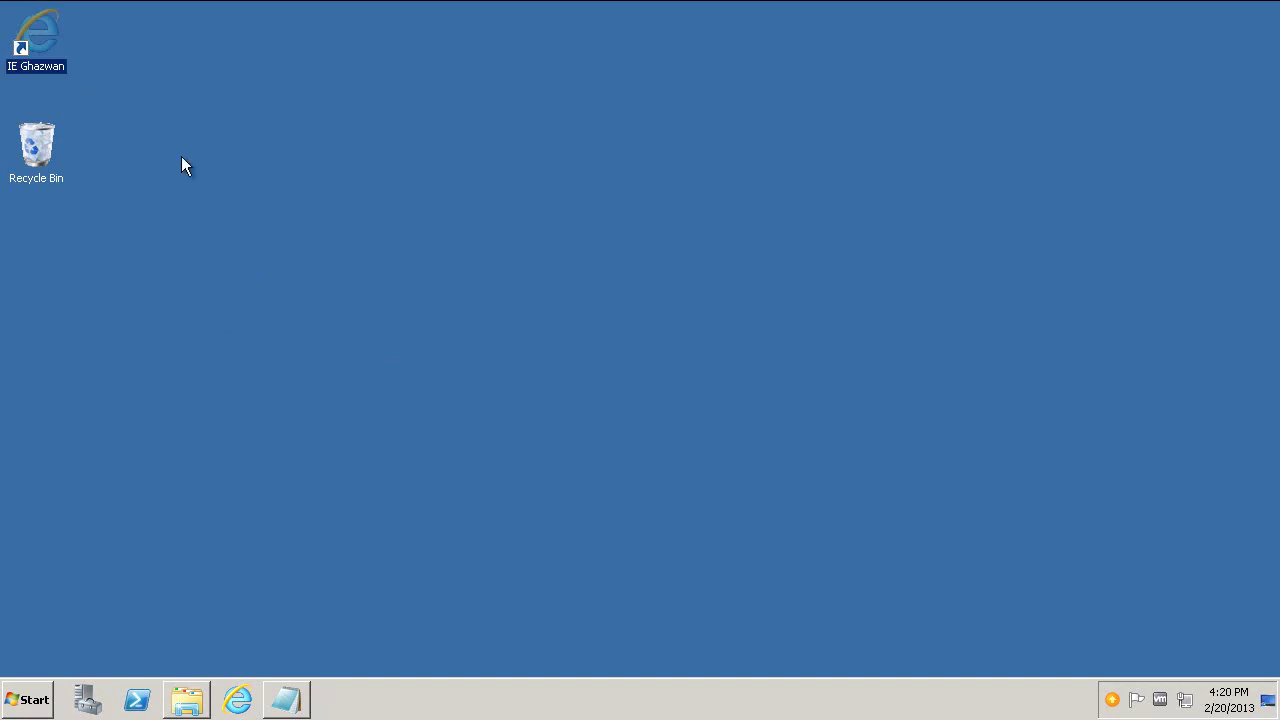
Show the shortcut's properties and copy the full runas.exe command line from the untitled Notepad file
right_click(46, 56)
click(114, 330)
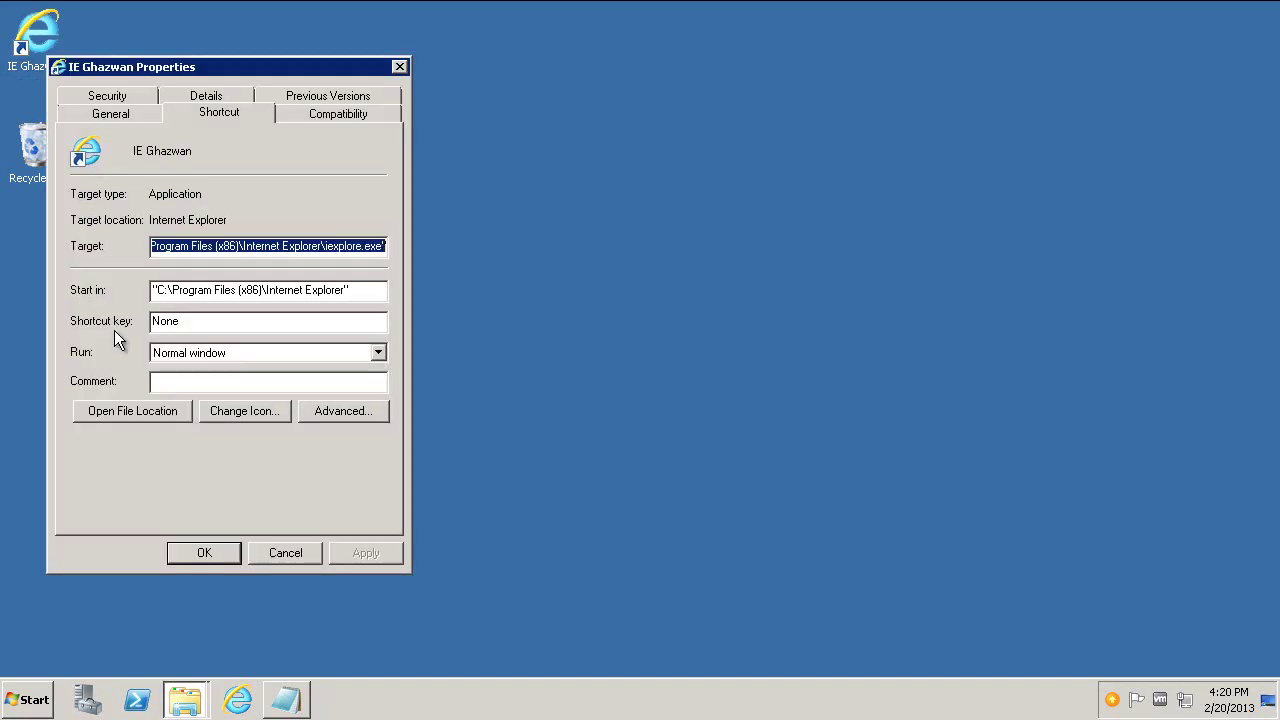
click(286, 704)
click(408, 250)
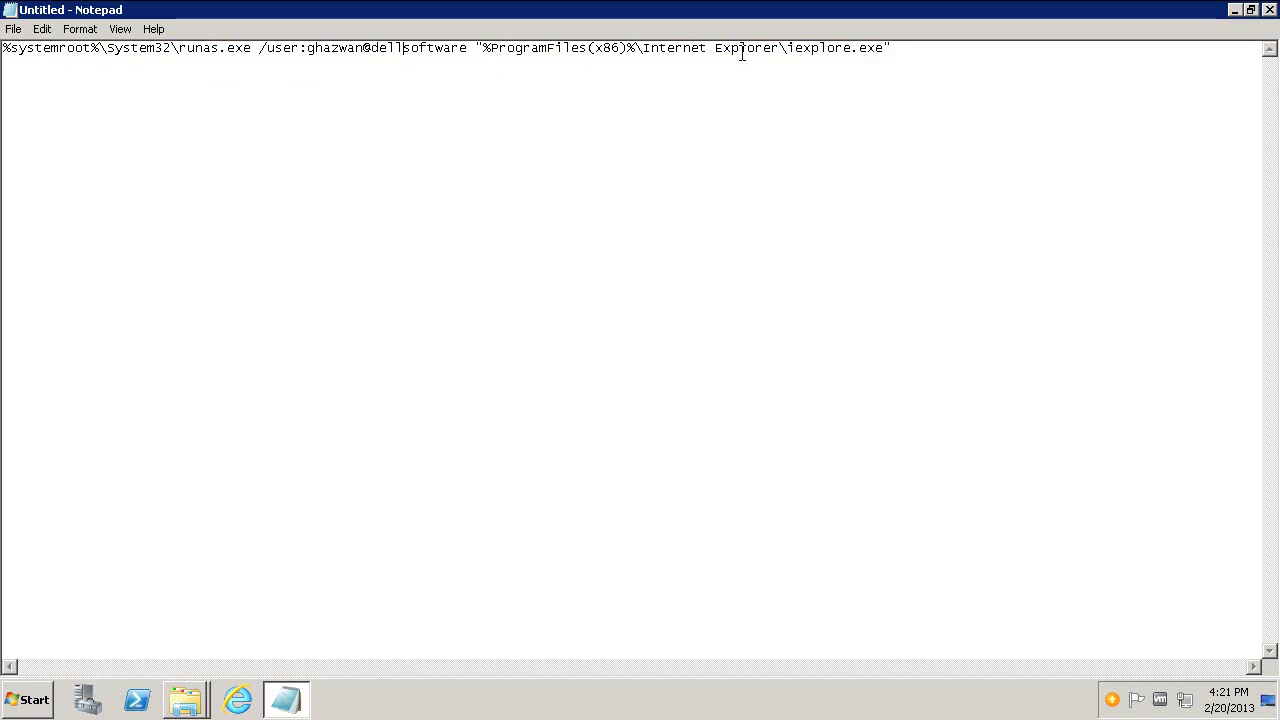
drag(896, 48, 4, 49)
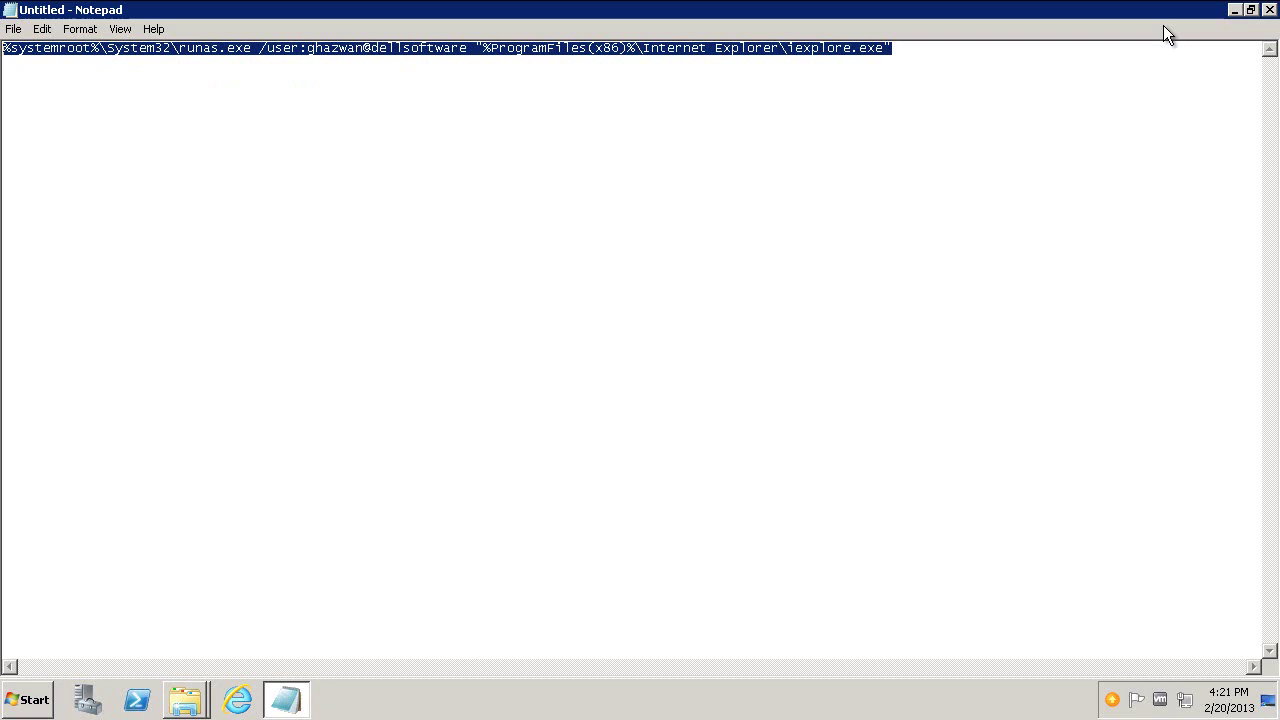
click(1234, 11)
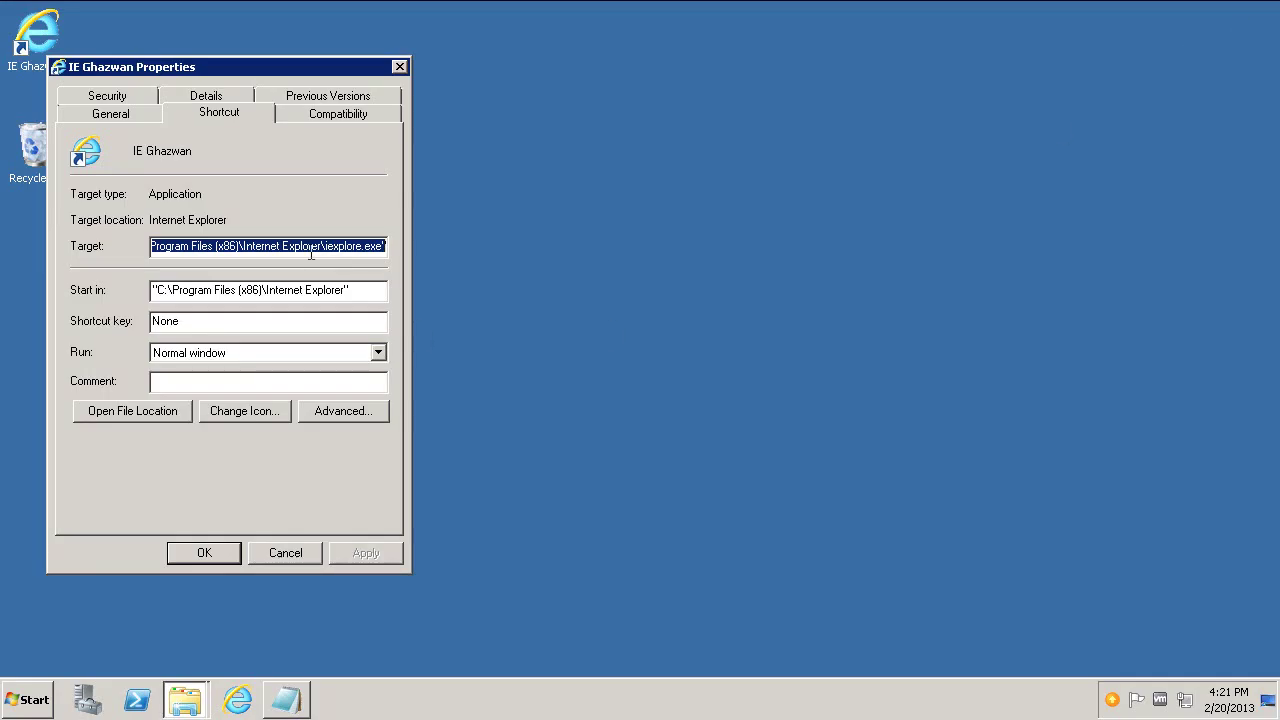
Replace the shortcut's target with the copied runas.exe command for "%ProgramFiles(x86)%\Internet Explorer\iexplore.exe" and save the properties
text("%ProgramFiles(x86)%\Internet Explorer\iexplore.exe")
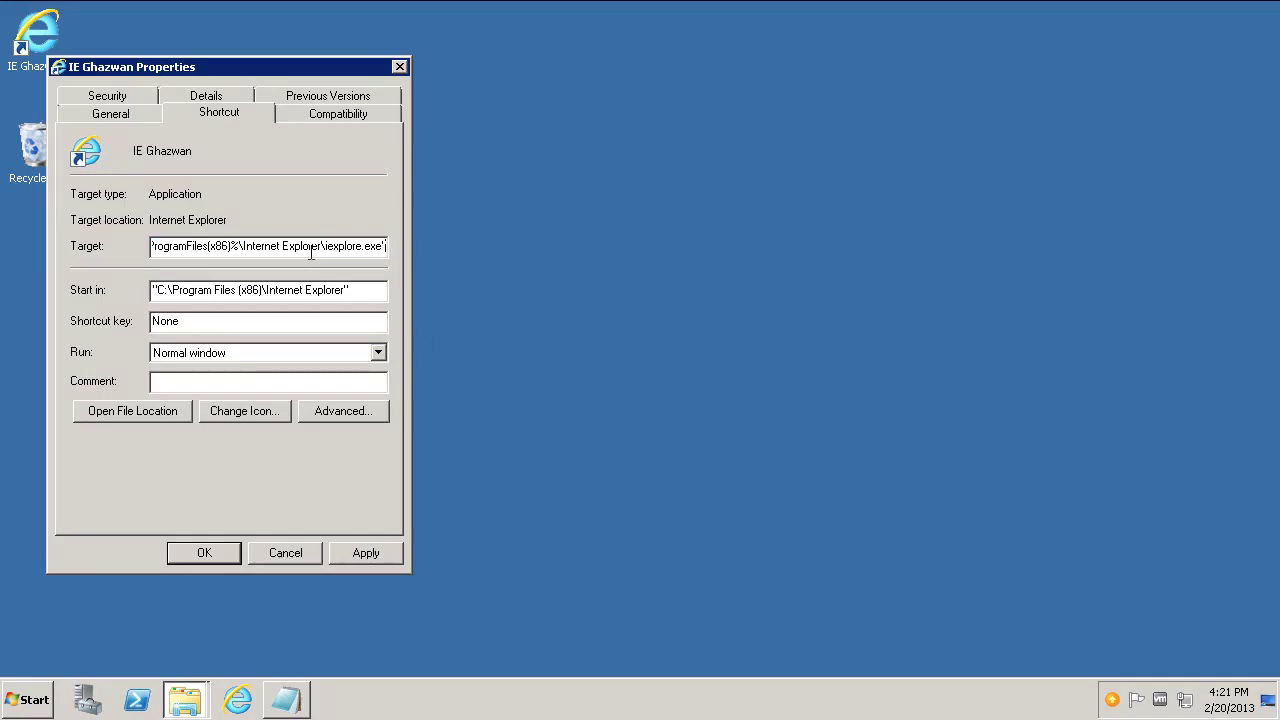
click(372, 559)
click(191, 551)
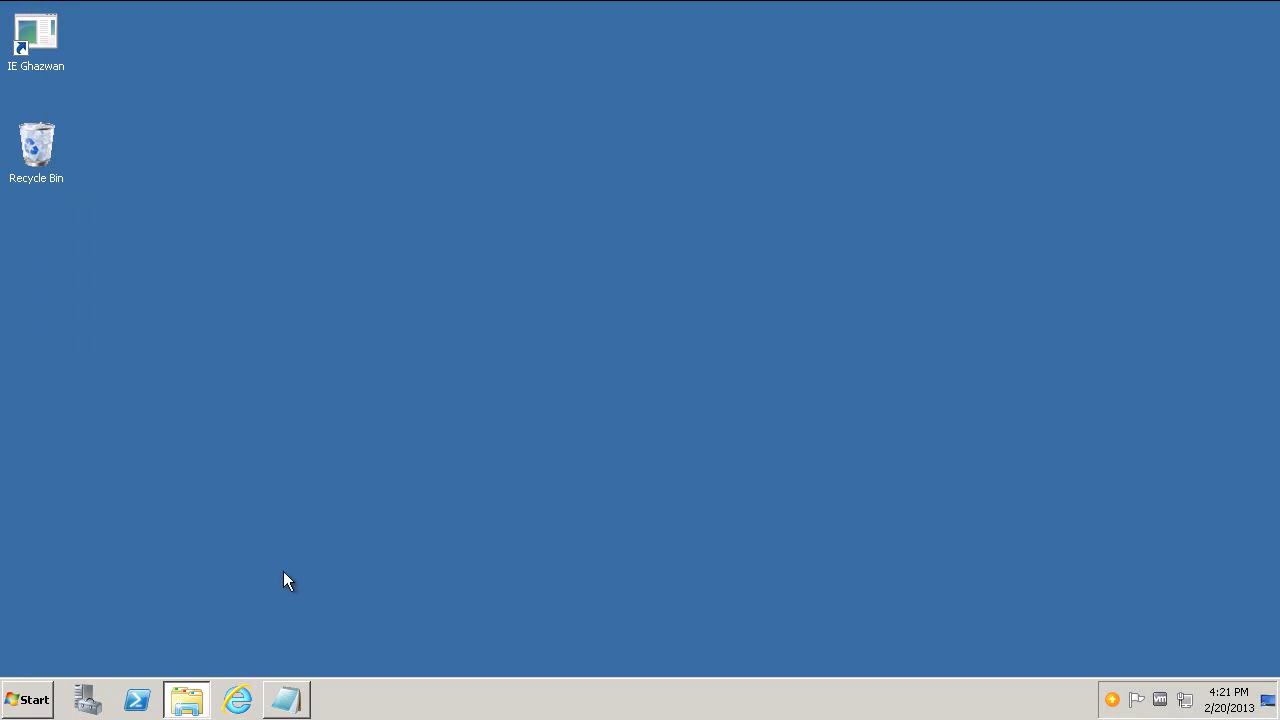
Launch the renamed shortcut and submit the alternate user's account password at the console prompt
double_click(37, 45)
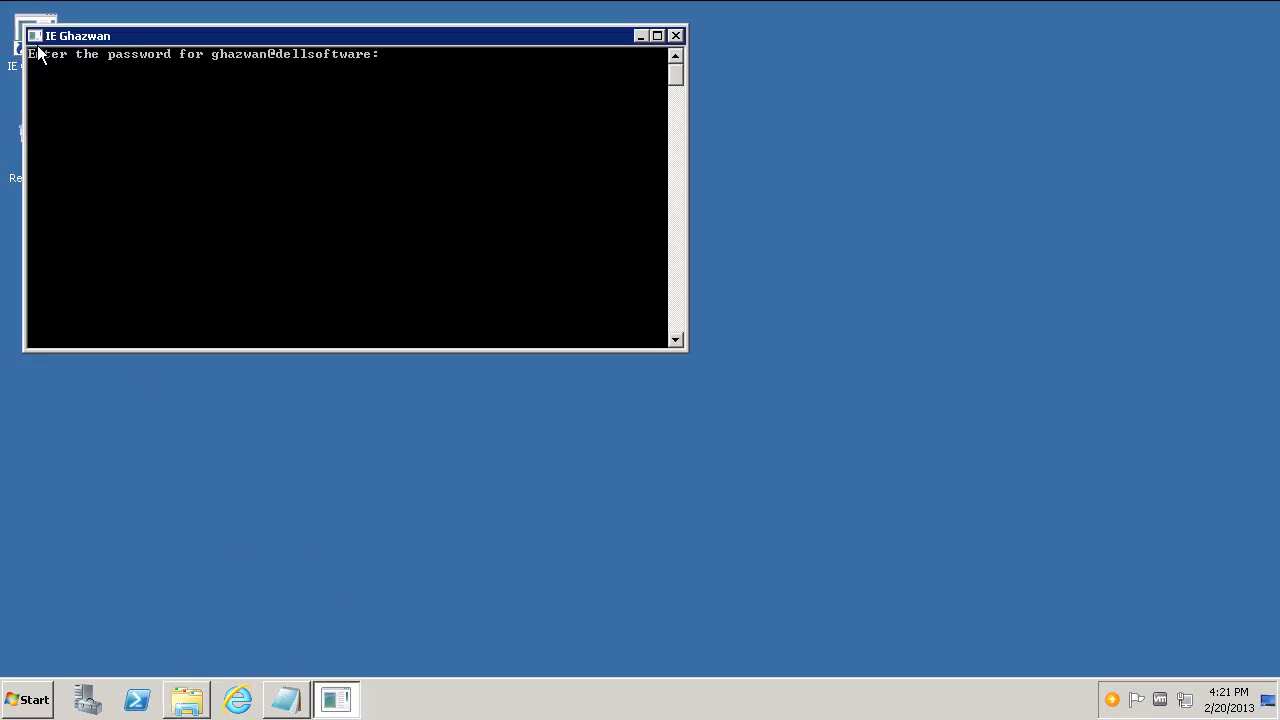
drag(172, 34, 395, 146)
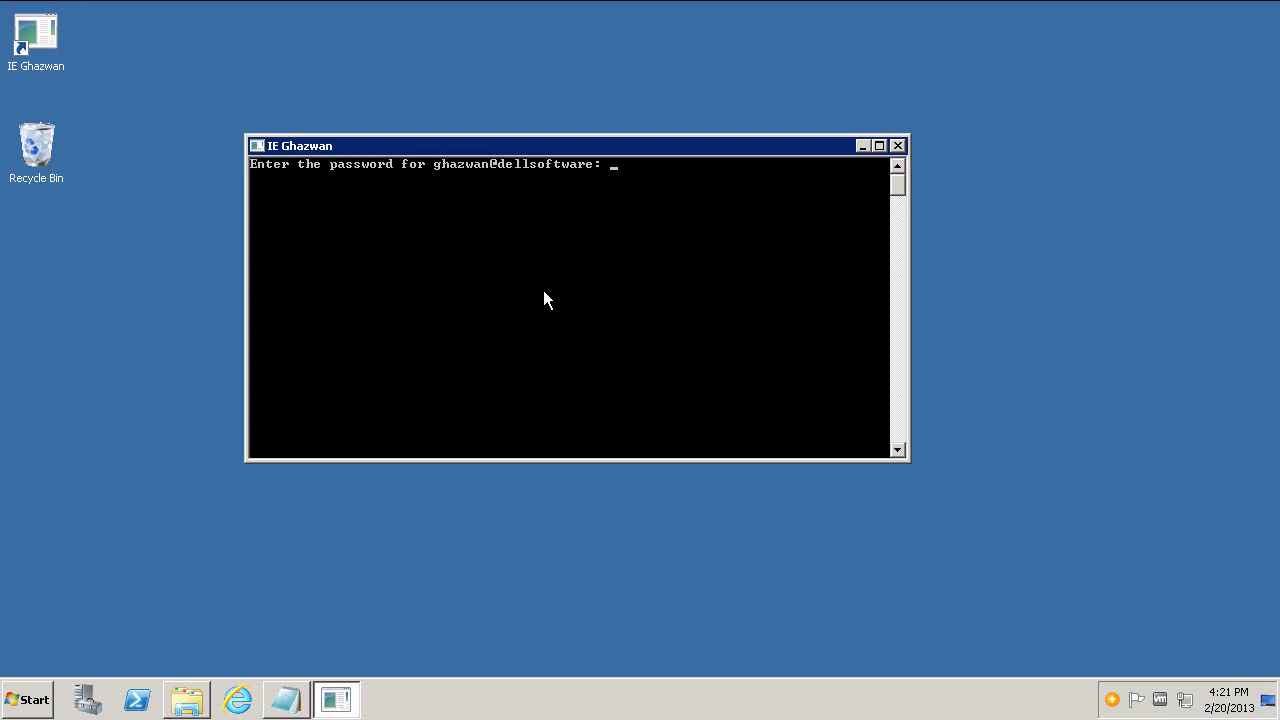
key(Return)
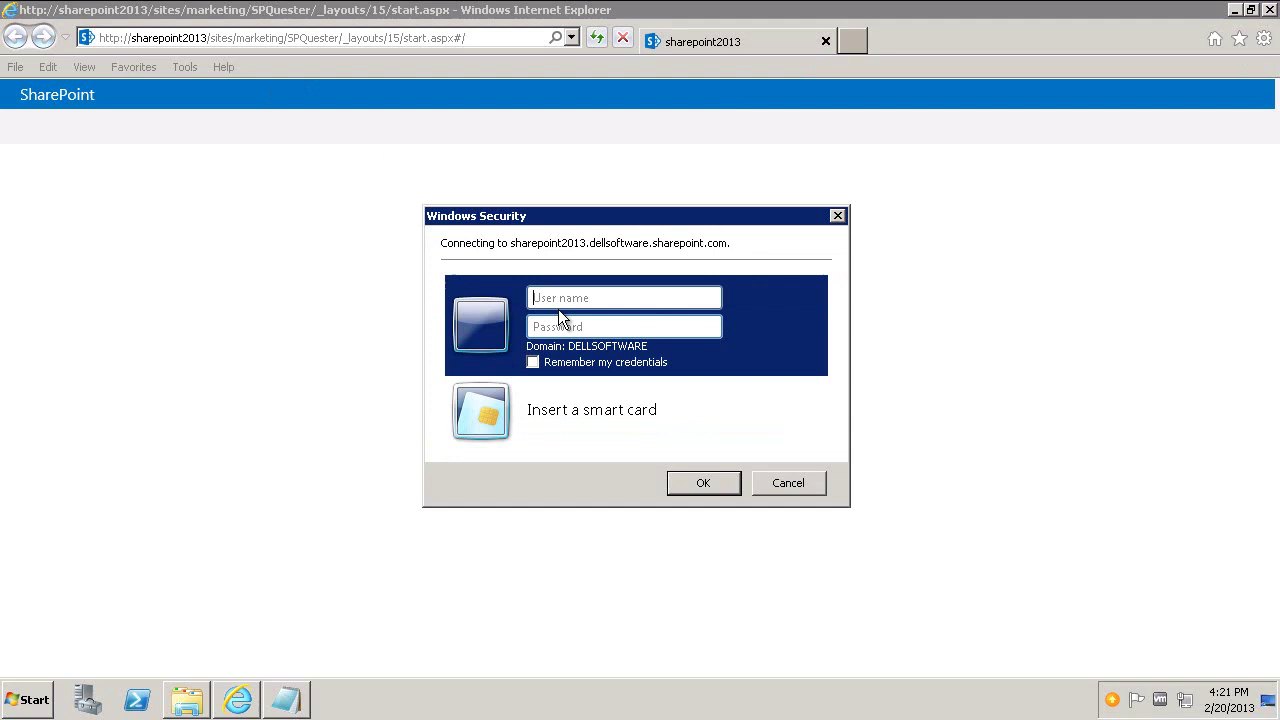
Sign in to the sharepoint2013 site with the alternate user's user name and account password
click(566, 296)
text(ghazwan)
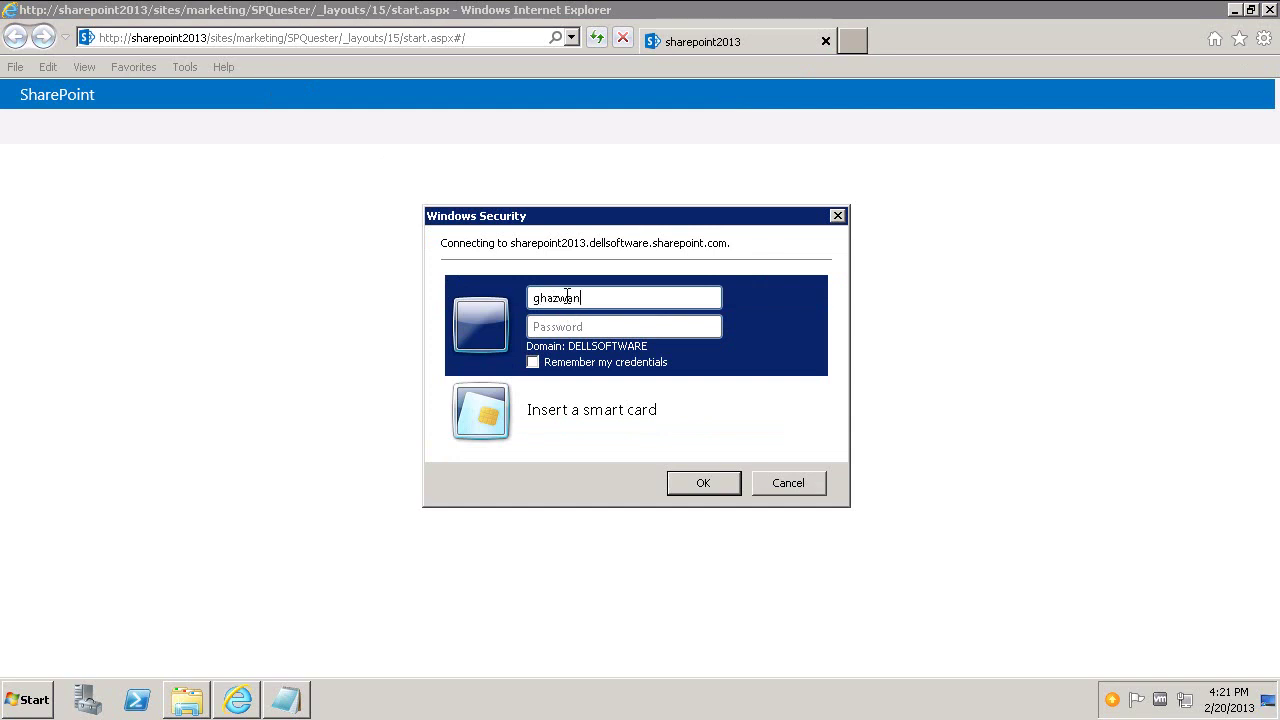
key(Tab)
text(******)
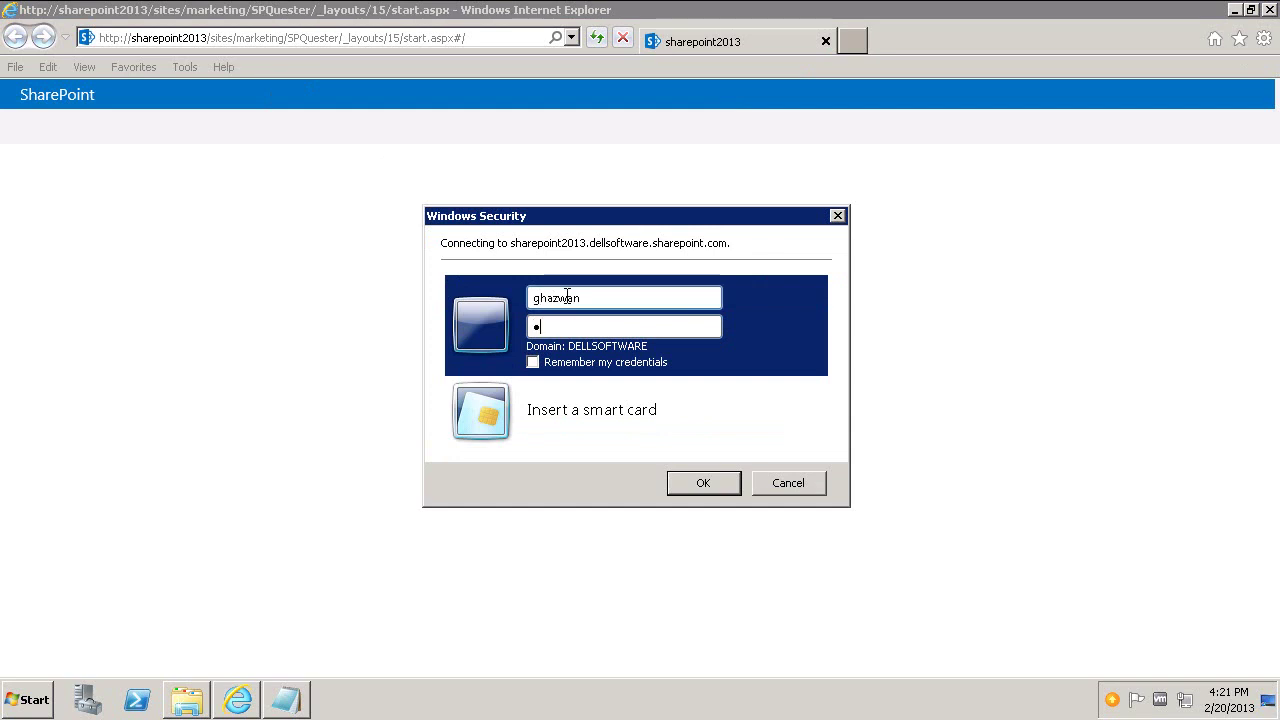
text(**)
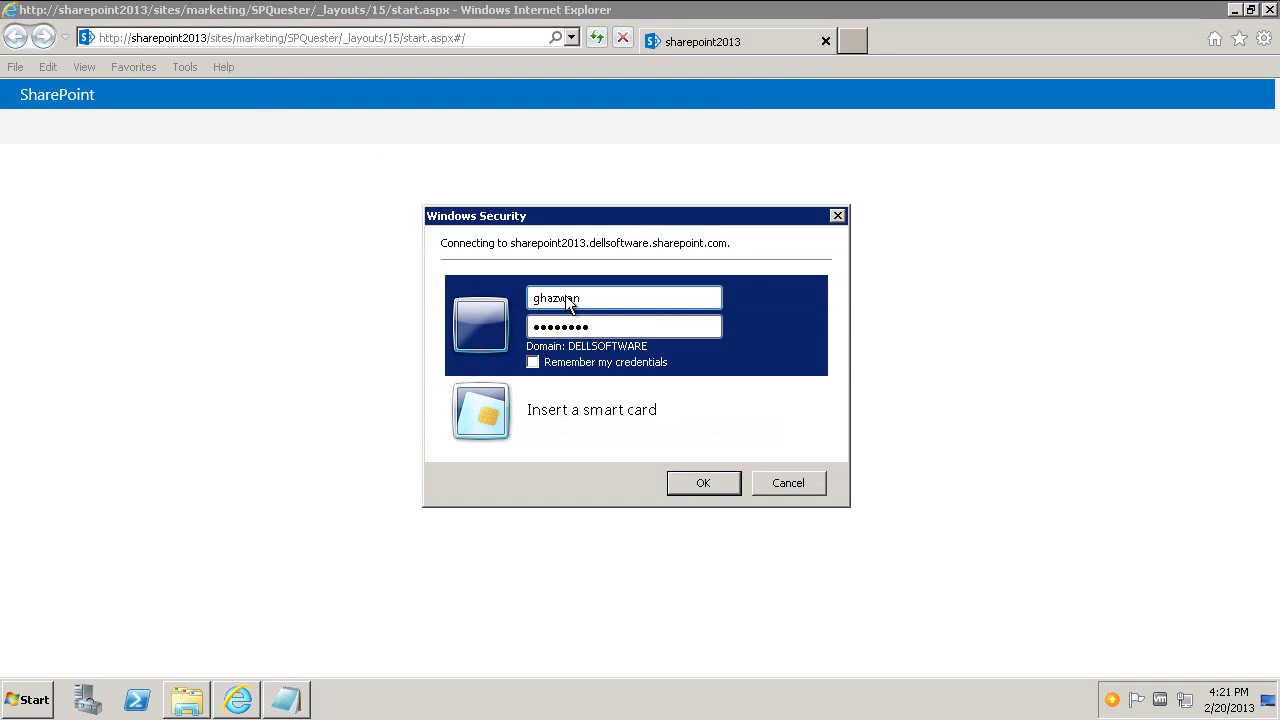
key(Return)
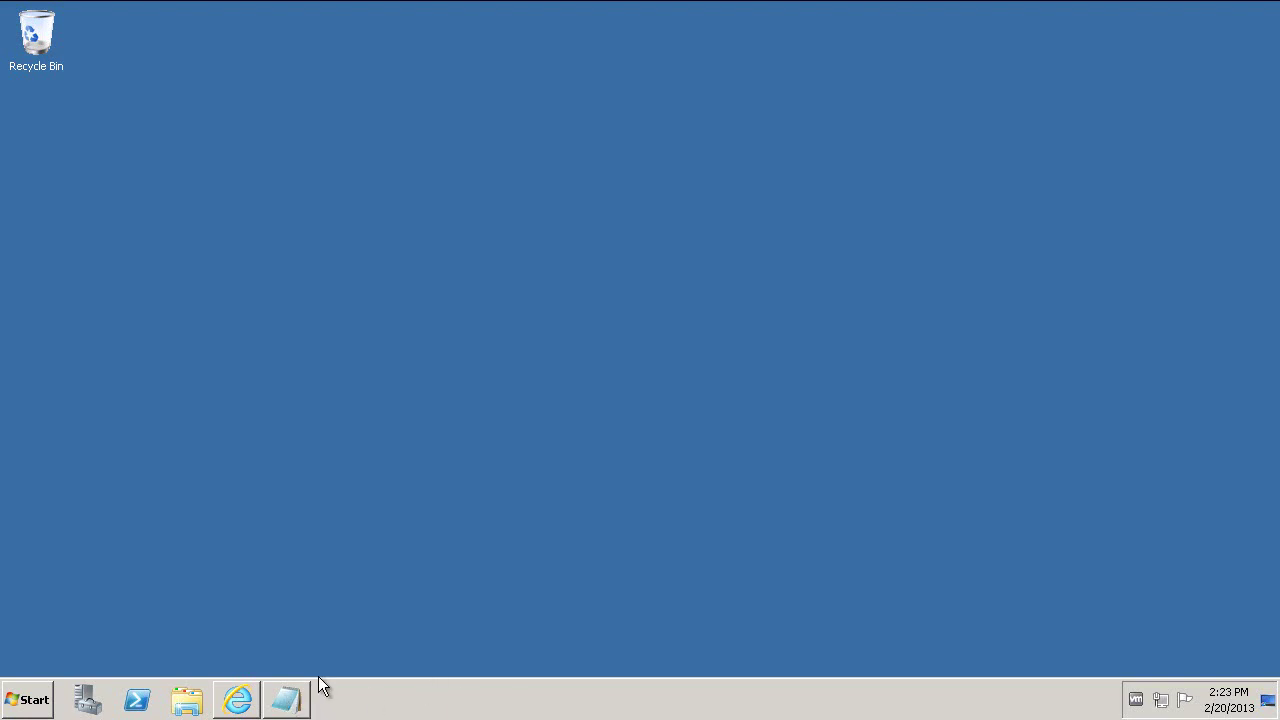
Locate the Welcome ASCX file in C:\Program Files\Common Files\Microsoft Shared\Web Server Extensions\15\TEMPLATE\CONTROLTEMPLATES
click(187, 701)
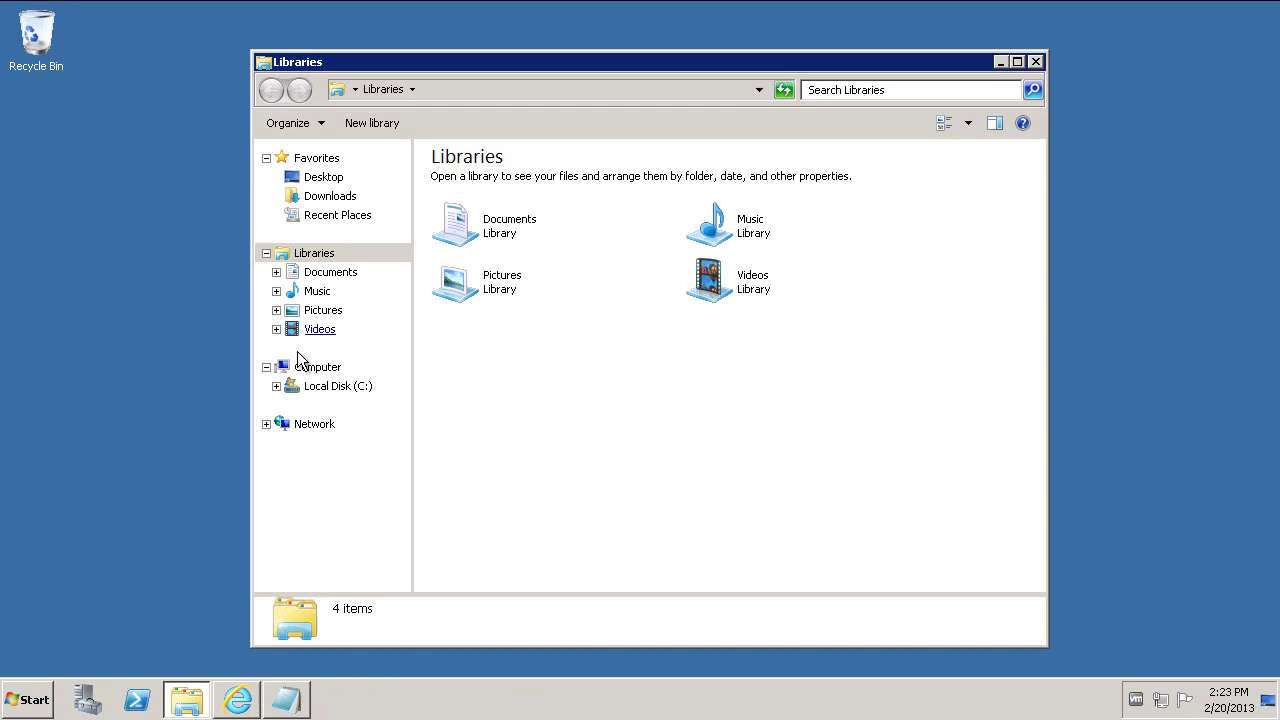
click(316, 389)
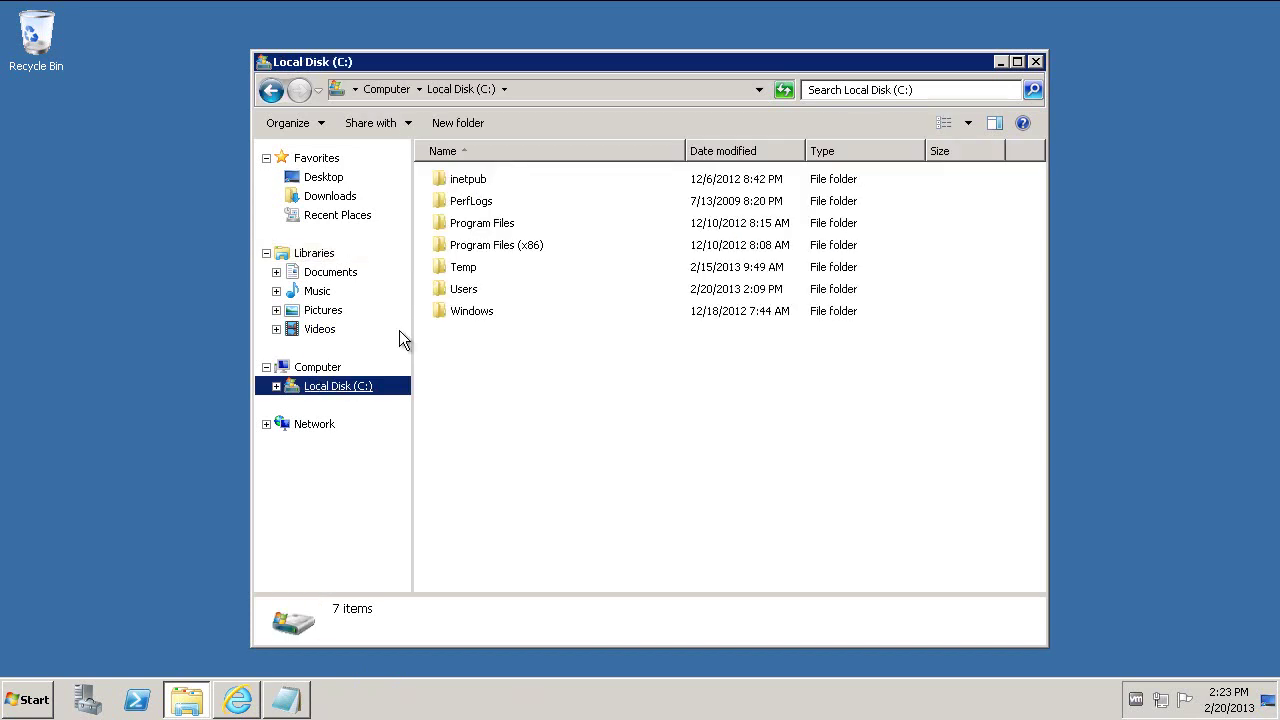
double_click(496, 222)
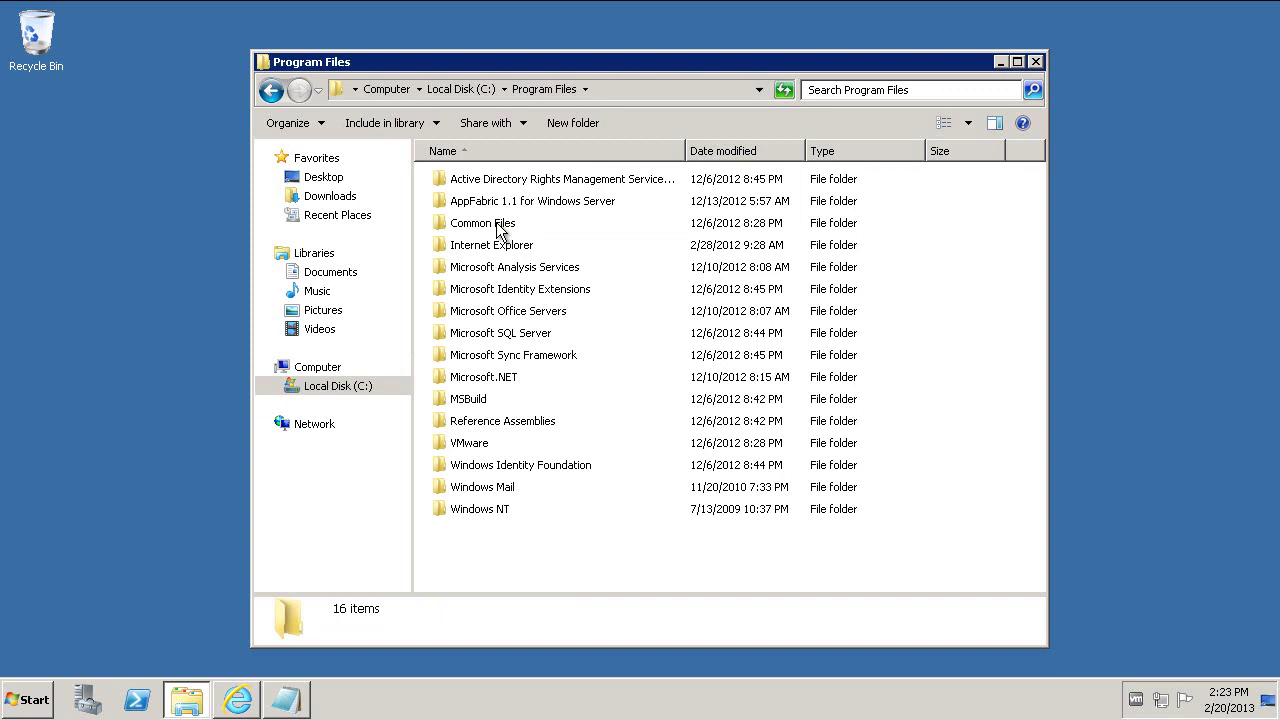
double_click(498, 225)
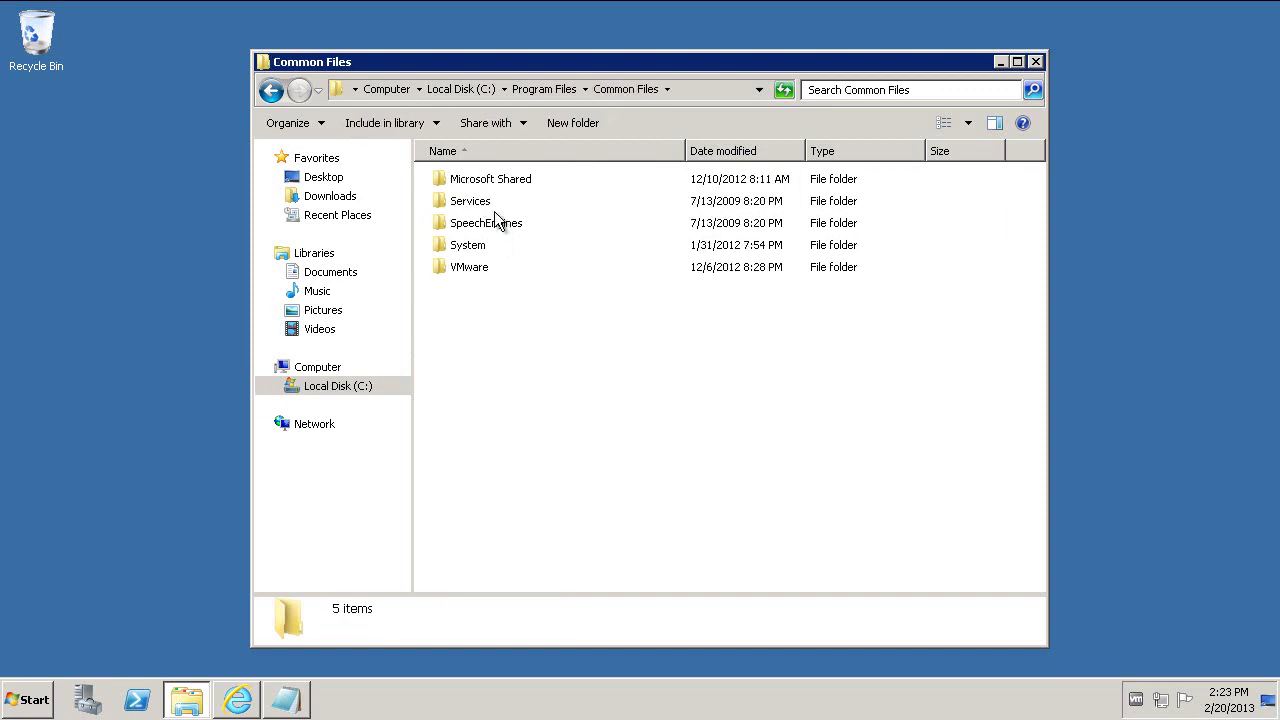
double_click(490, 182)
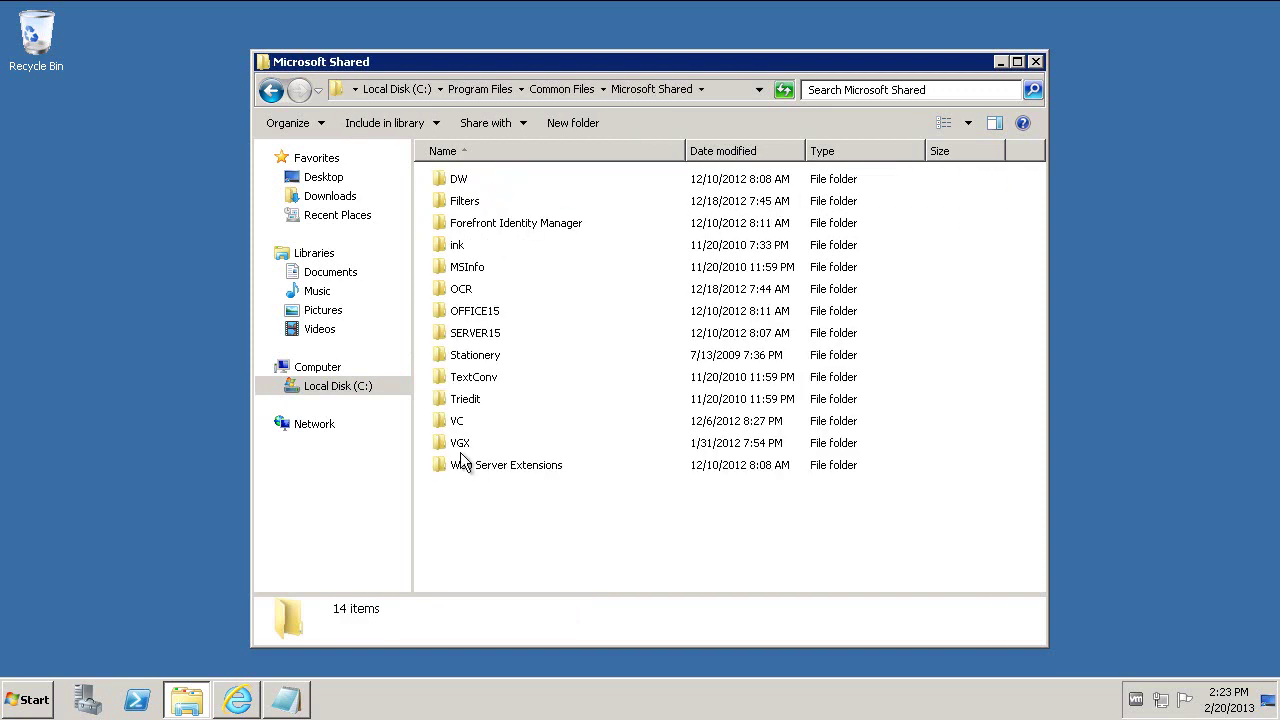
double_click(464, 465)
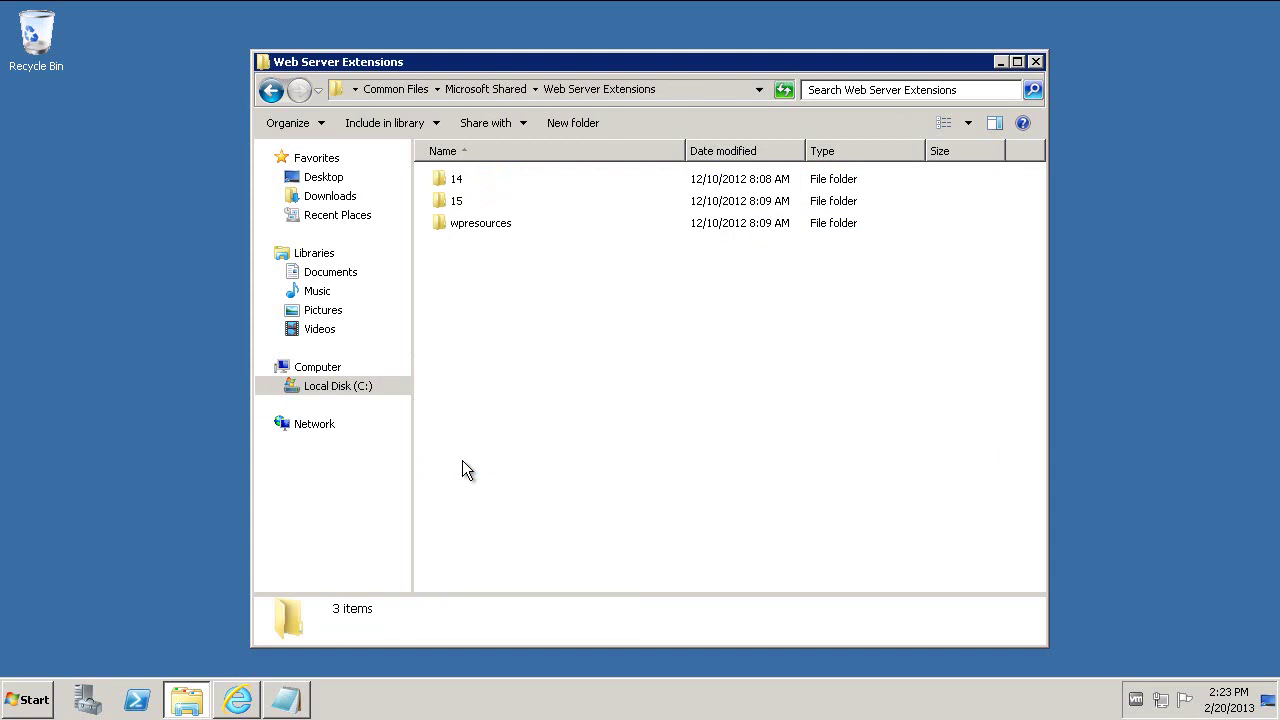
double_click(458, 201)
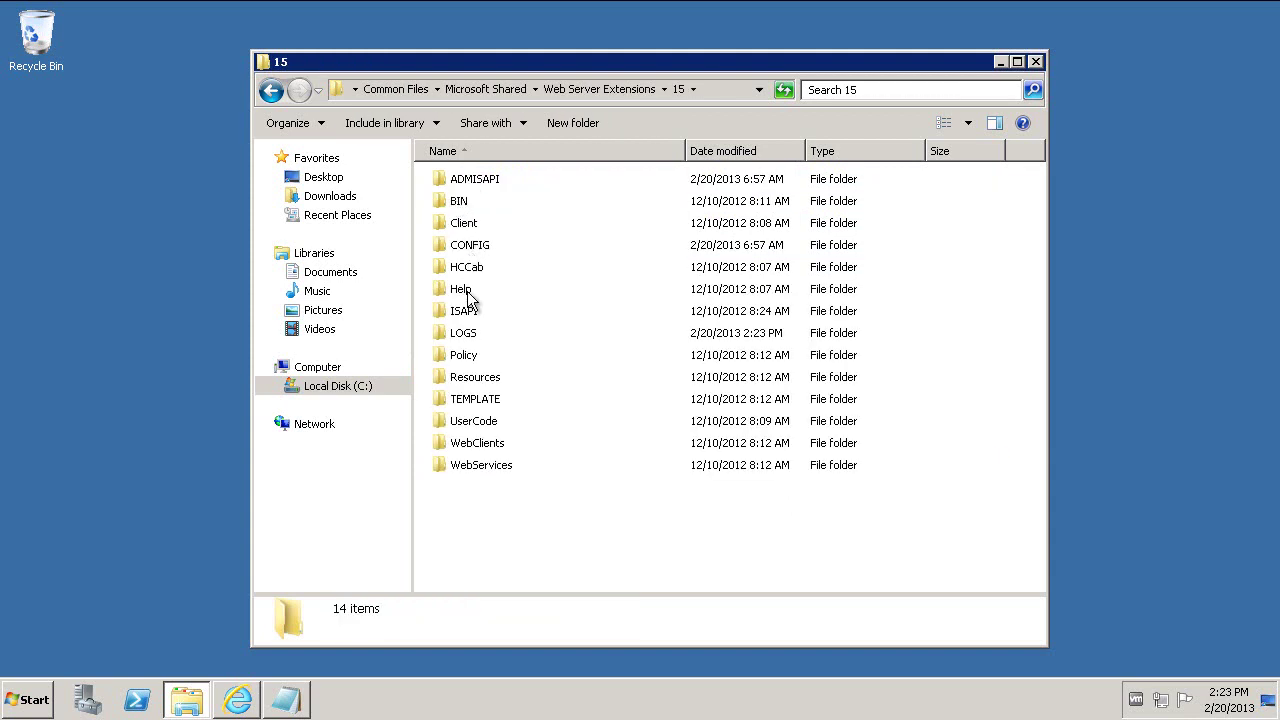
double_click(481, 400)
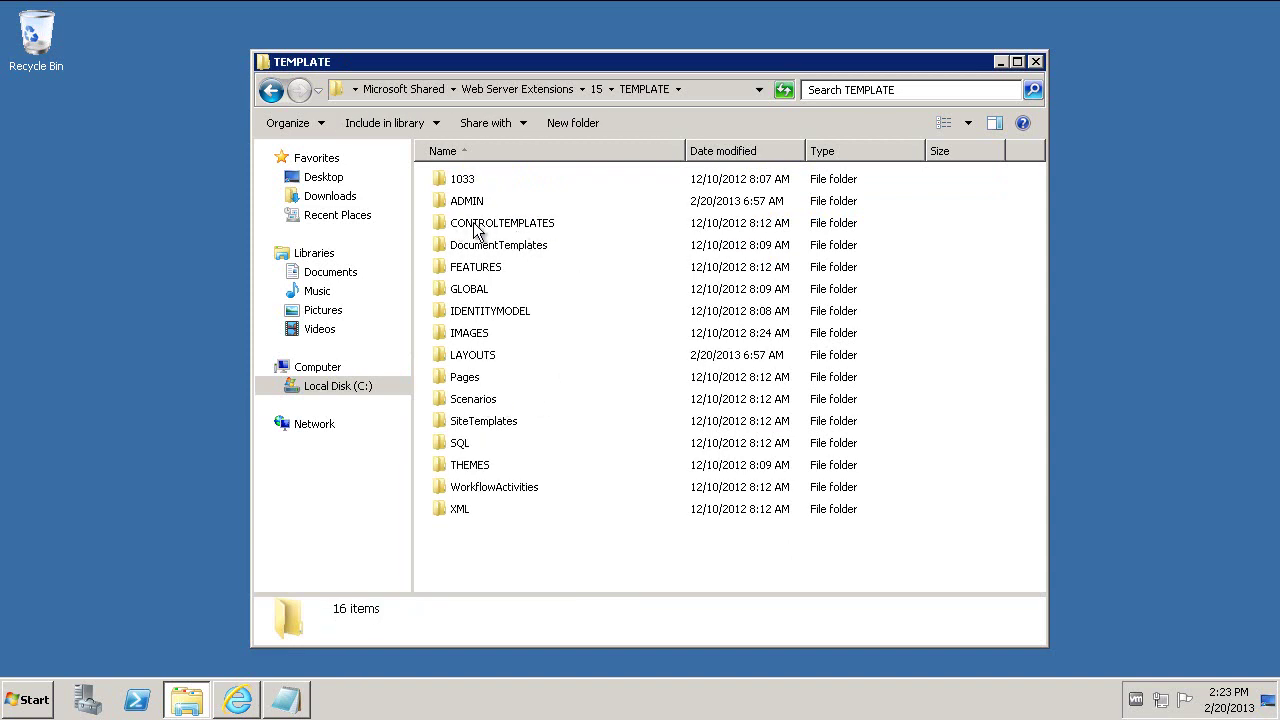
double_click(503, 226)
click(491, 398)
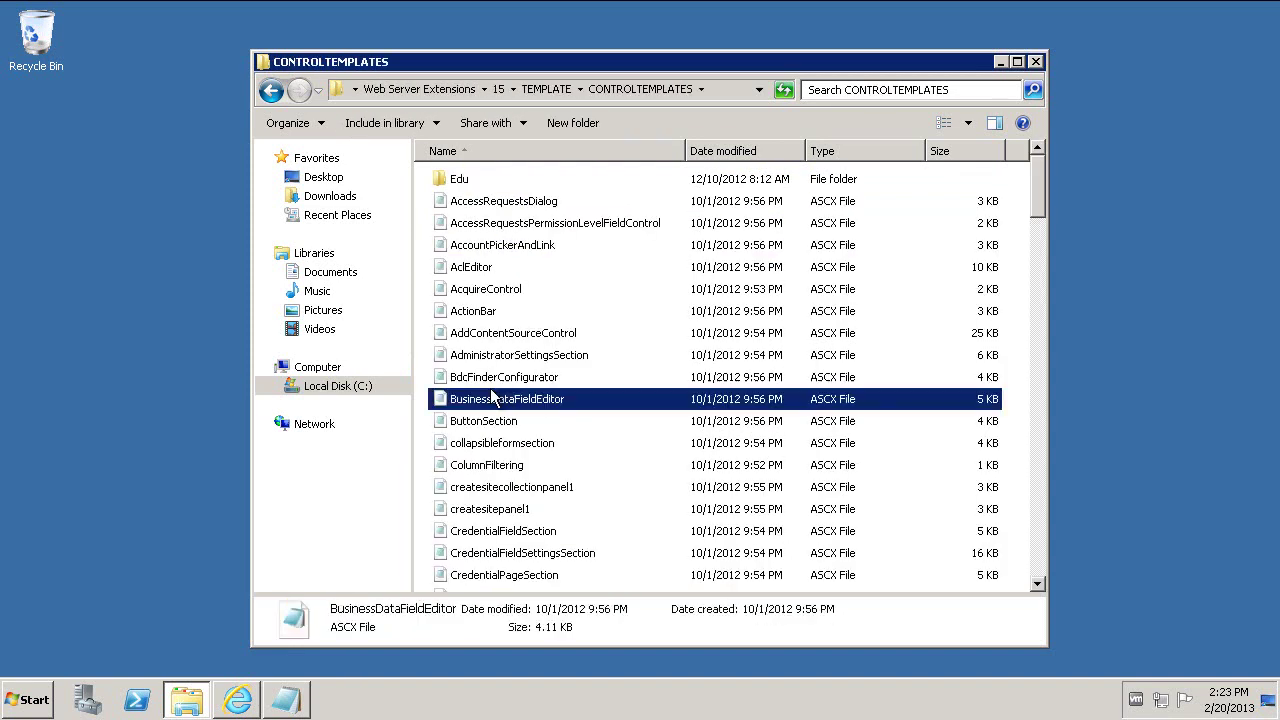
key(w)
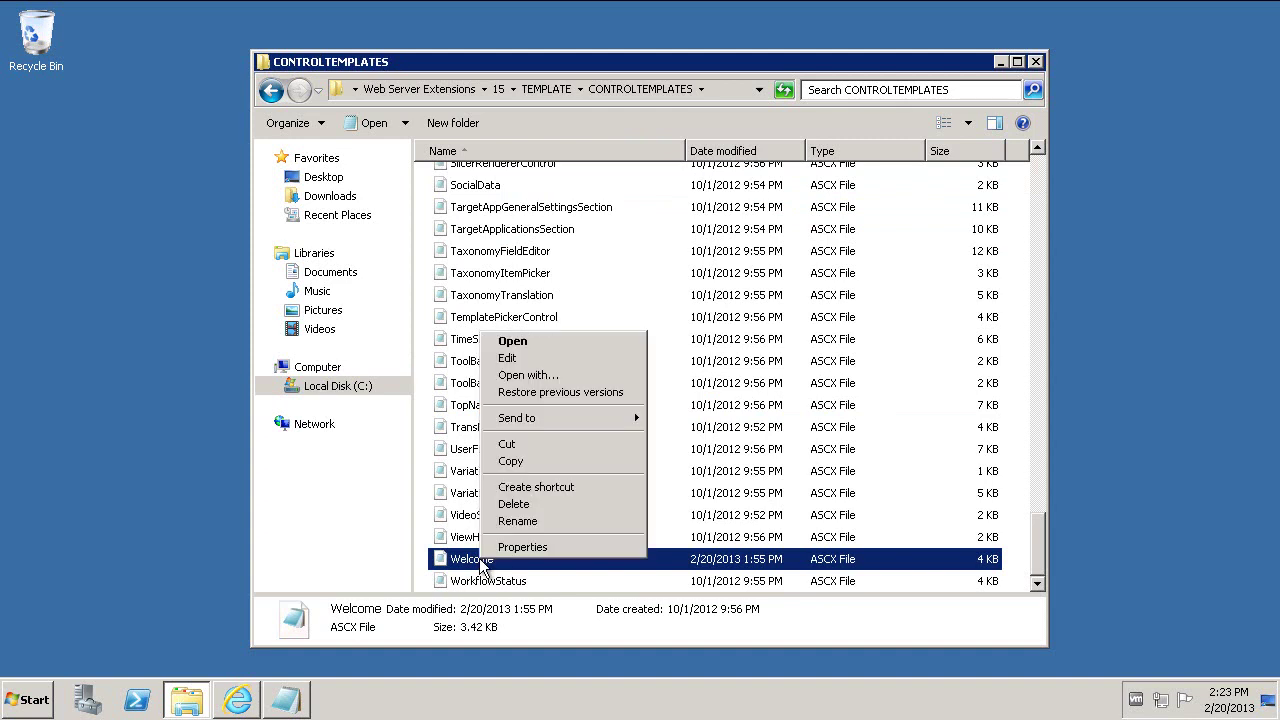
Open the Welcome ASCX file for editing in a maximized Notepad window
click(583, 358)
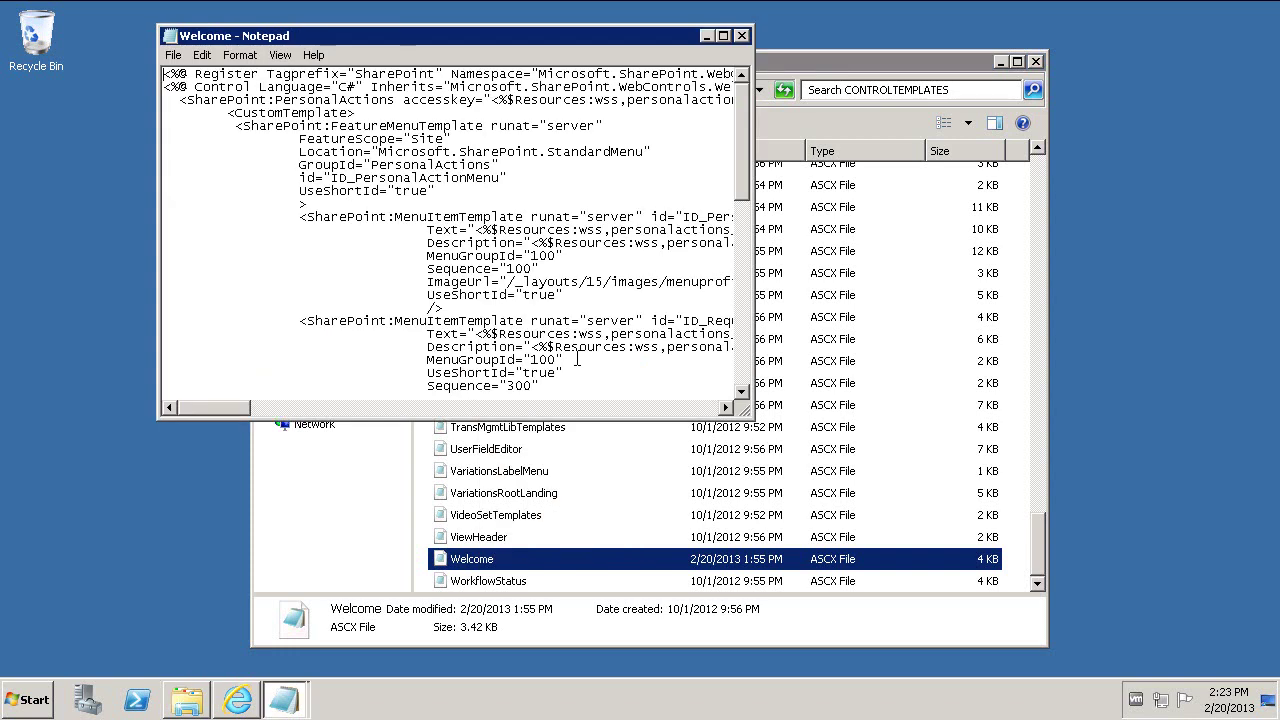
click(722, 35)
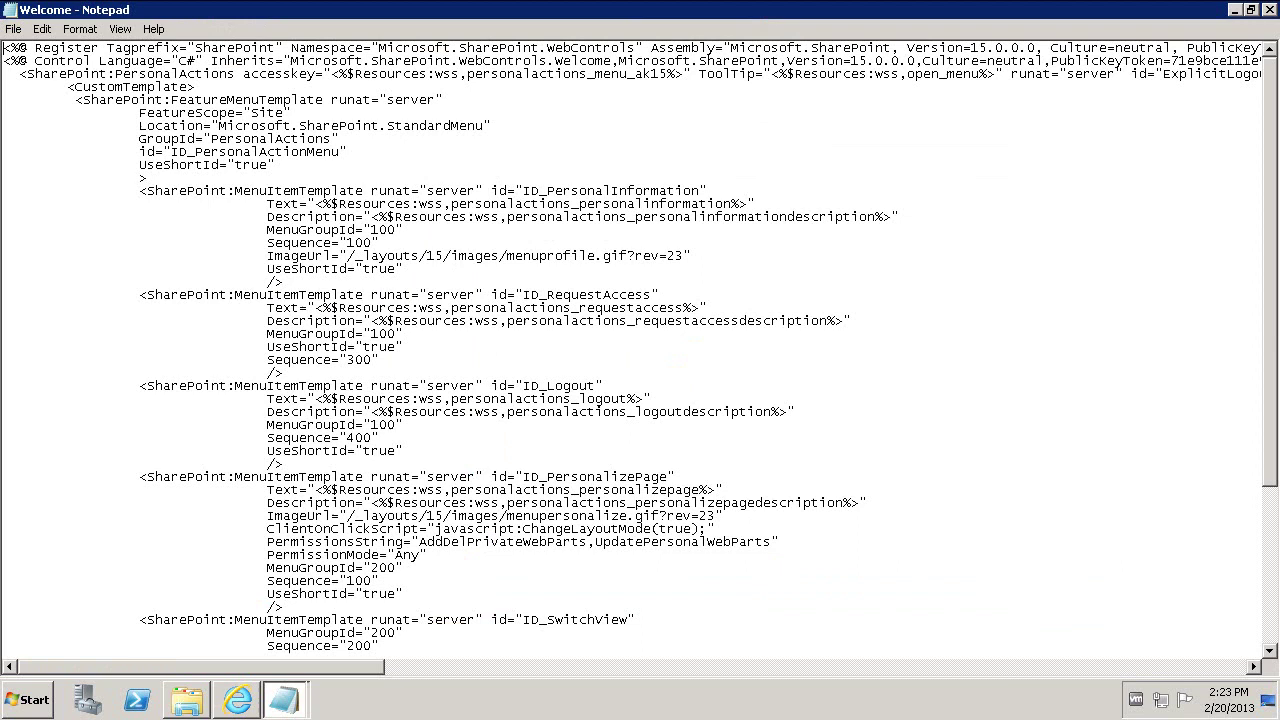
click(292, 706)
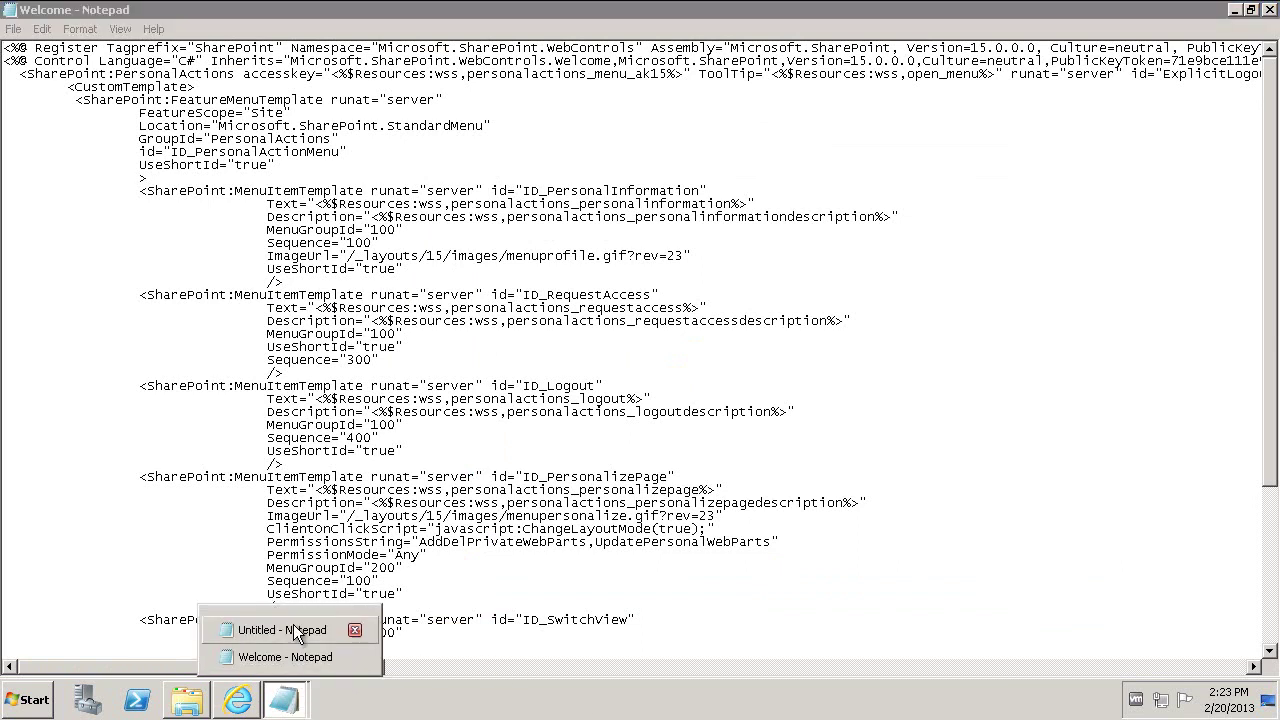
click(293, 659)
Copy the whole ID_LoginAsDifferentUser MenuItemTemplate block from the untitled Notepad document and return to the Welcome file
click(292, 708)
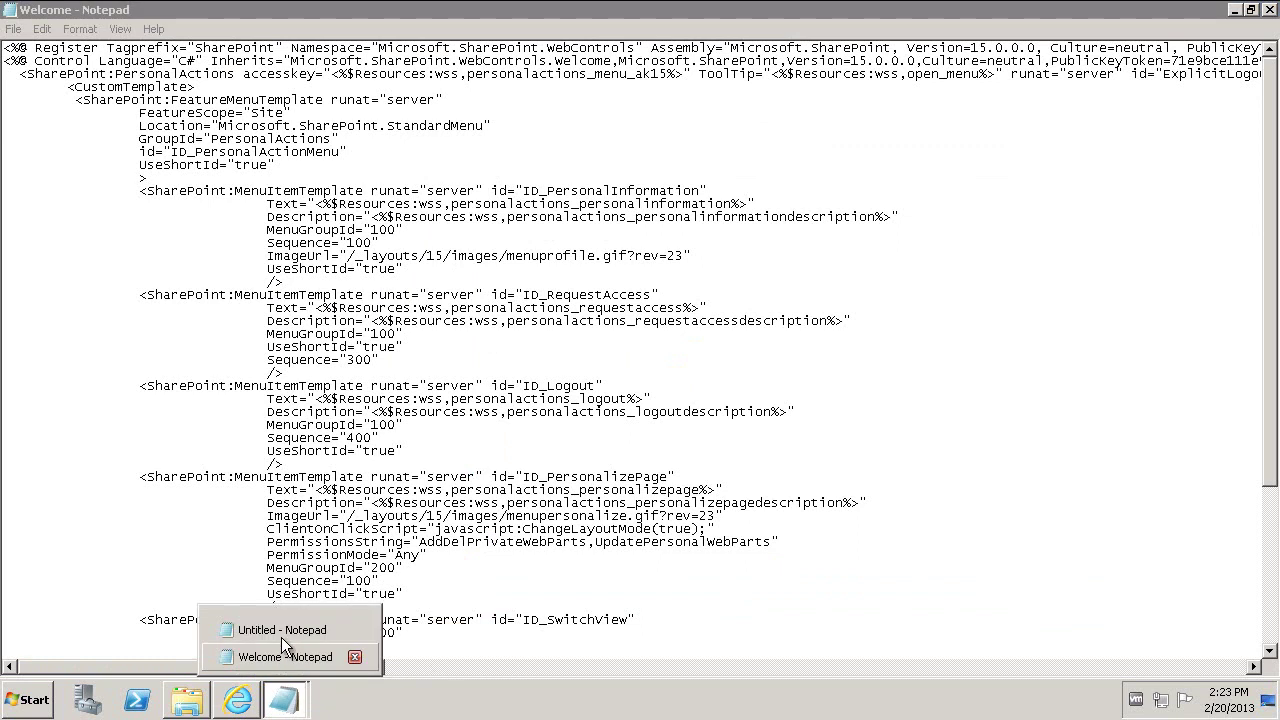
click(281, 630)
text(<SharePoint:MenuItemTemplate runat="server" ID="ID_LoginAsDifferentUser"  Text="<%$Resources:wss,personalactions_loginasdifferentuser%>"  Description="<%$Resources:wss,personalactions_loginasdifferentuserdescription%>"  MenuGroupId="100"  Sequence="100"  UseShortId="true"  />)
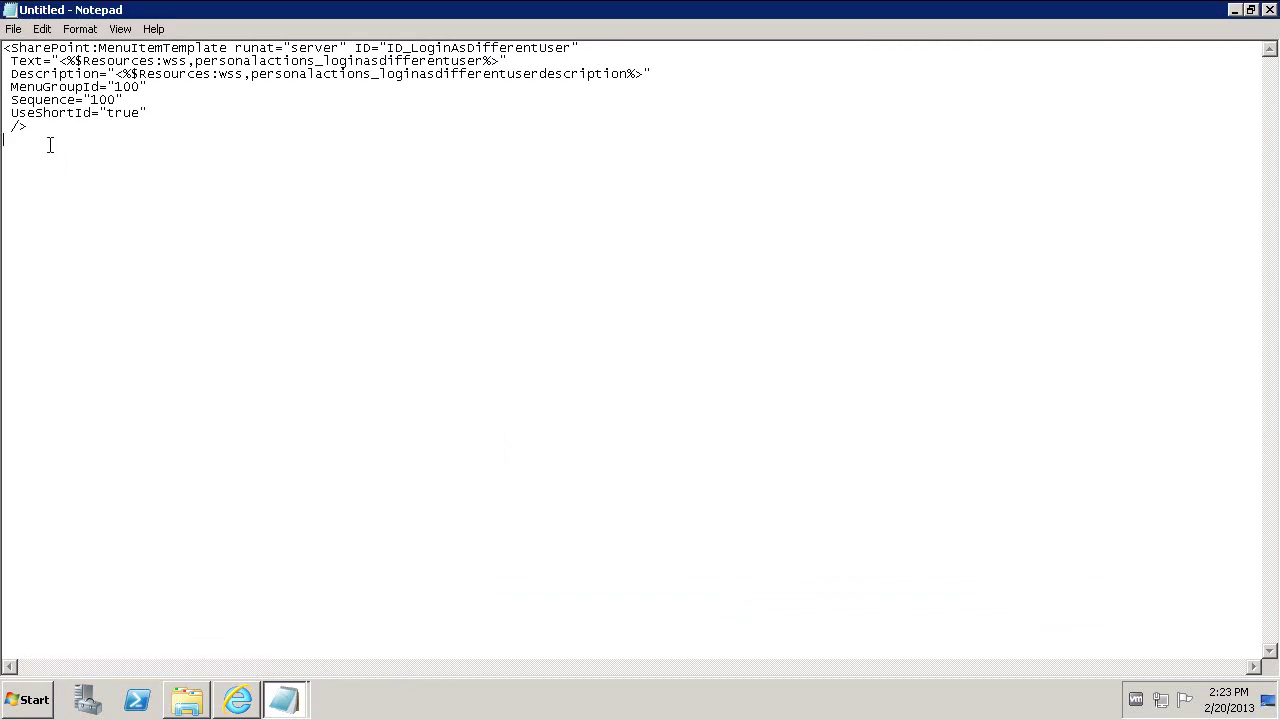
drag(40, 127, 4, 47)
key(ctrl+c)
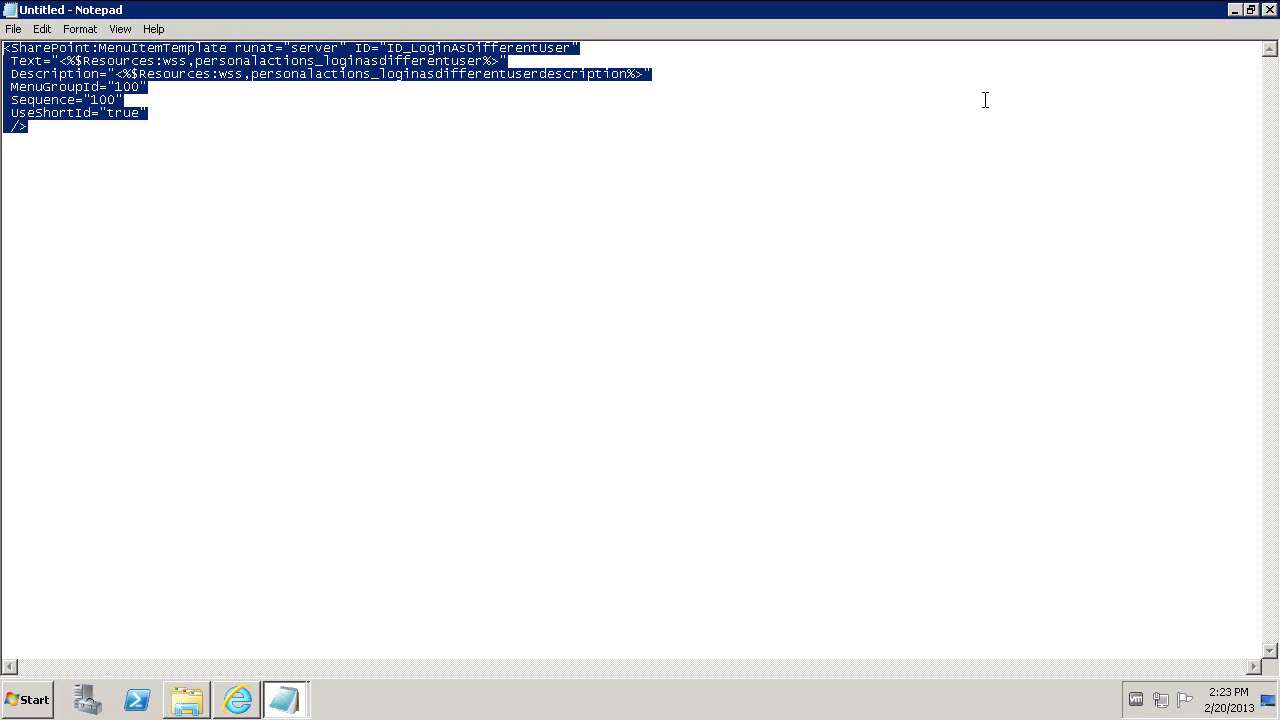
click(1235, 12)
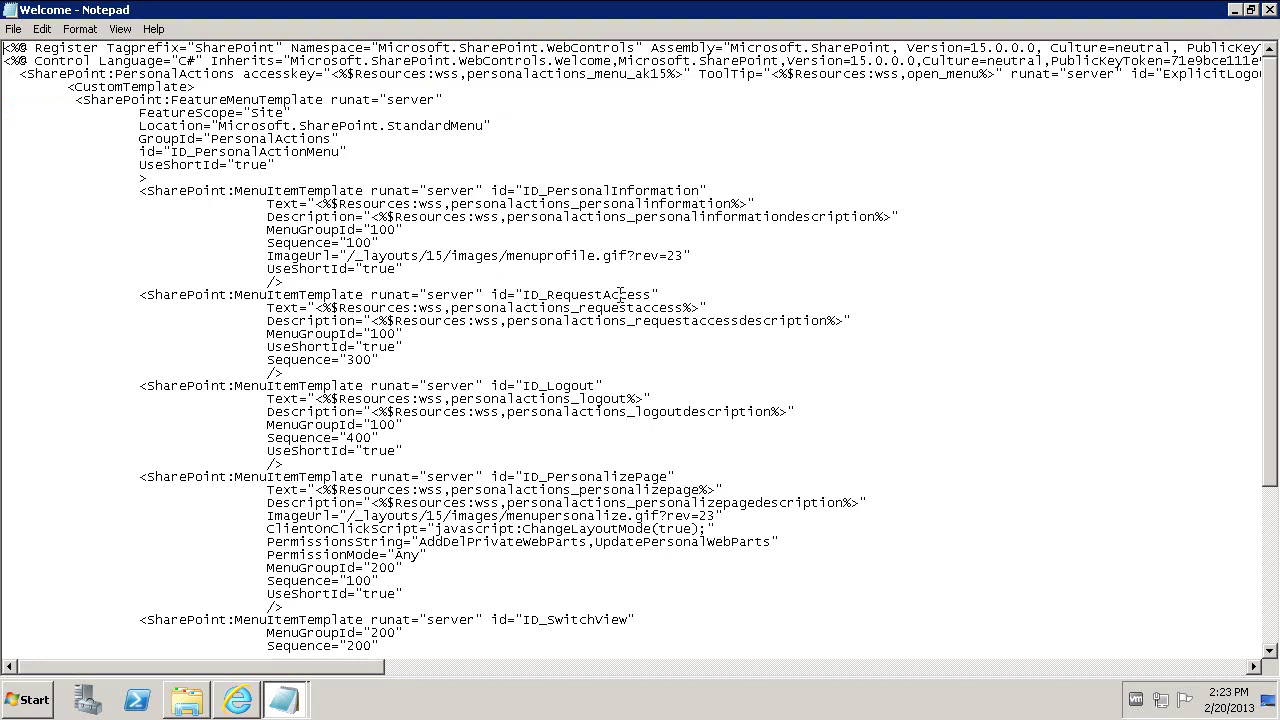
Insert the copied ID_LoginAsDifferentUser block on a new line between the ID_PersonalInformation and ID_RequestAccess items, then save and close the Welcome file
click(322, 285)
key(Return)
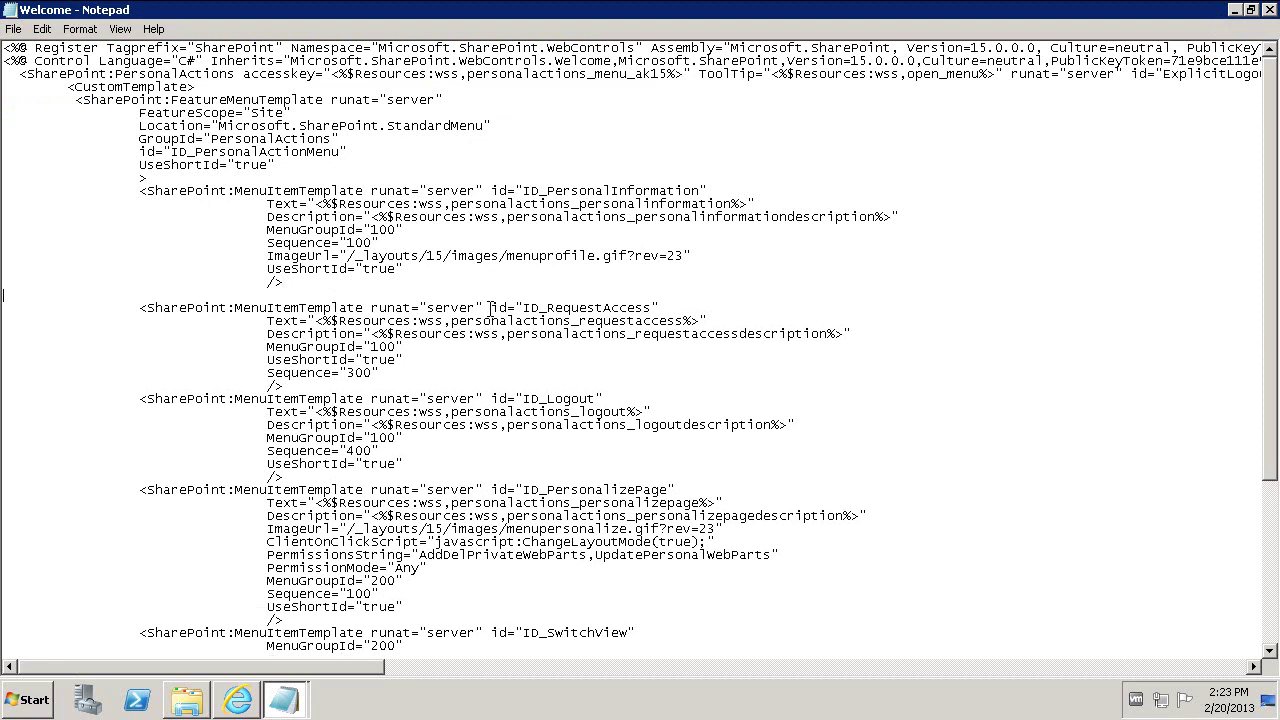
key(ctrl+v)
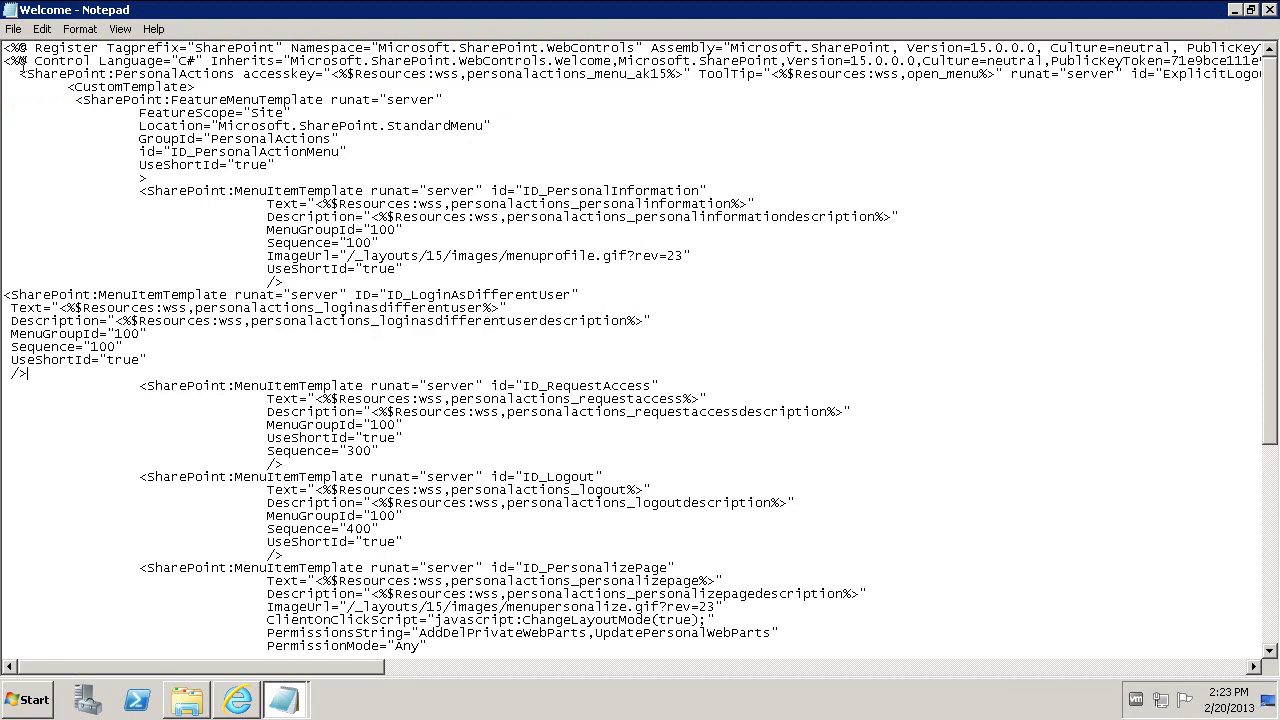
click(14, 29)
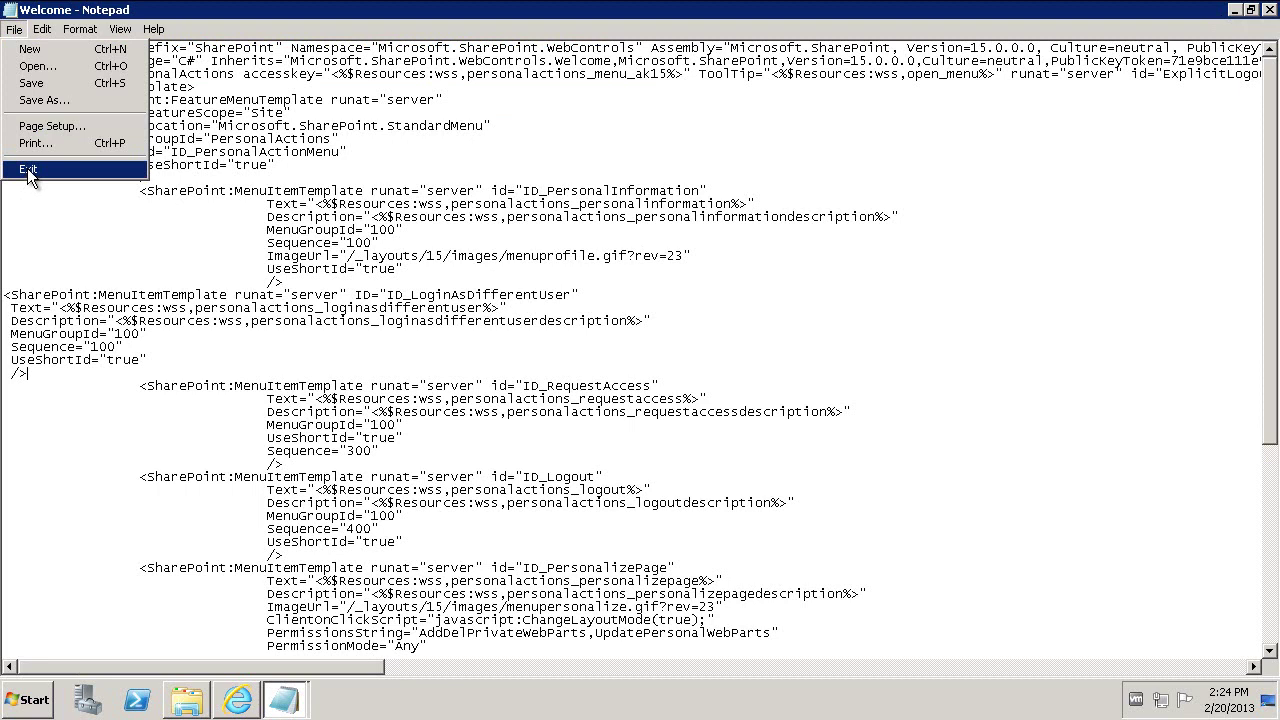
click(28, 170)
click(608, 370)
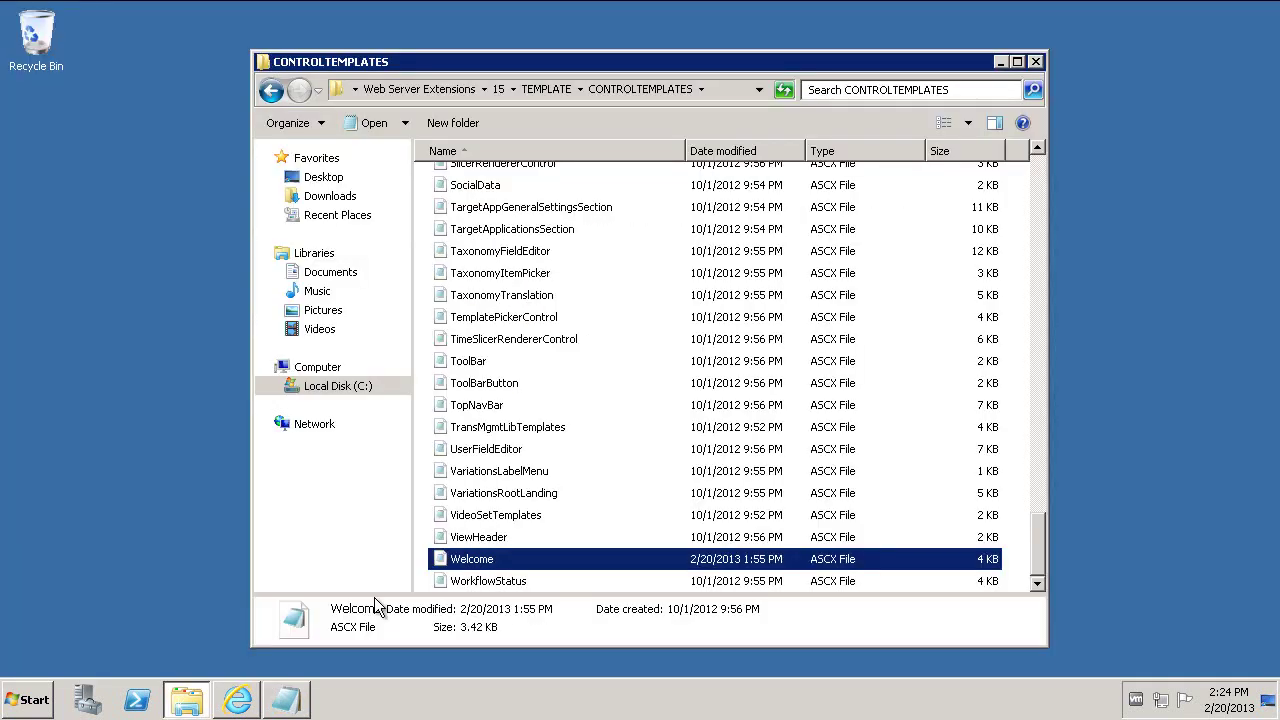
Switch to Internet Explorer and reload the SPQuester site, then close the browser and the CONTROLTEMPLATES folder window
click(243, 703)
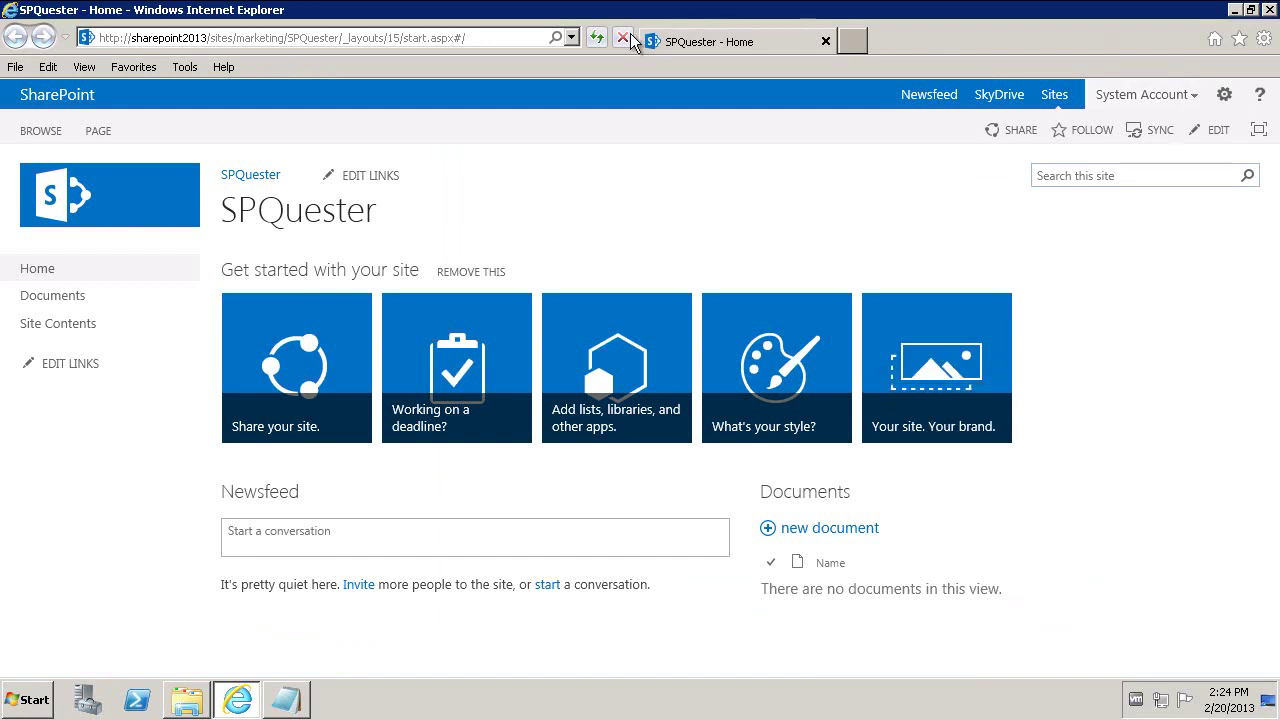
click(598, 38)
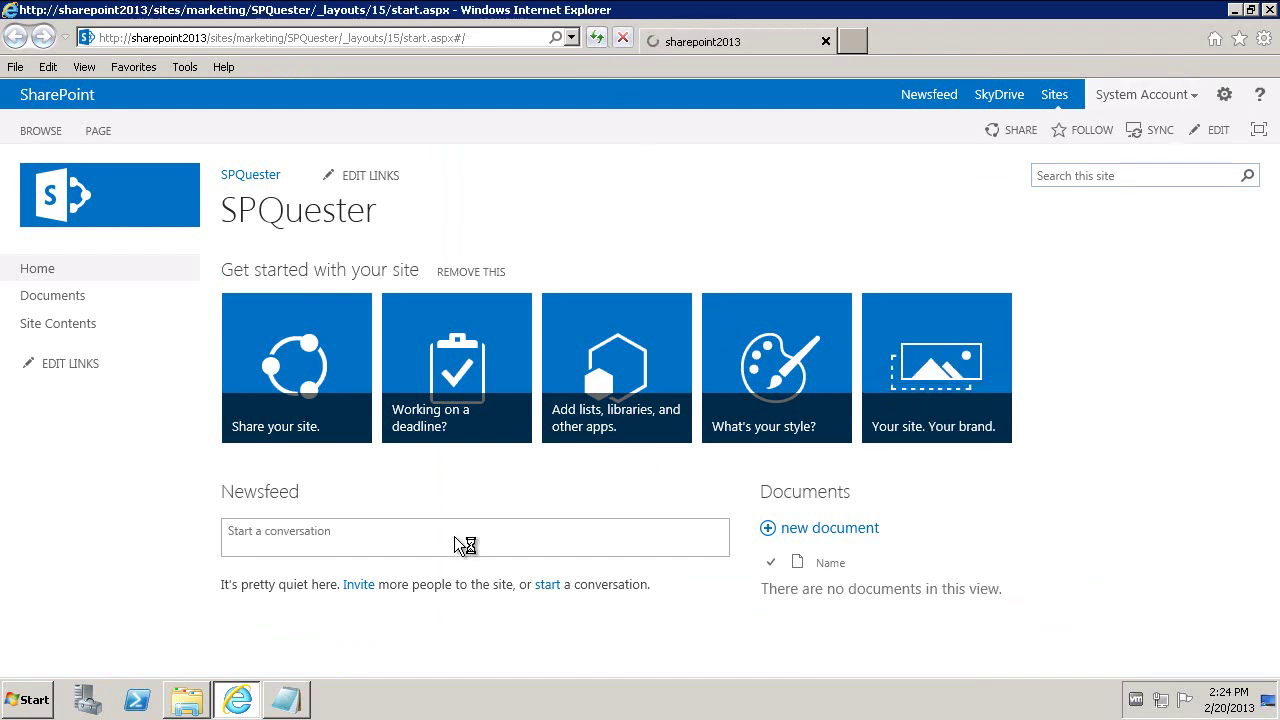
click(1268, 9)
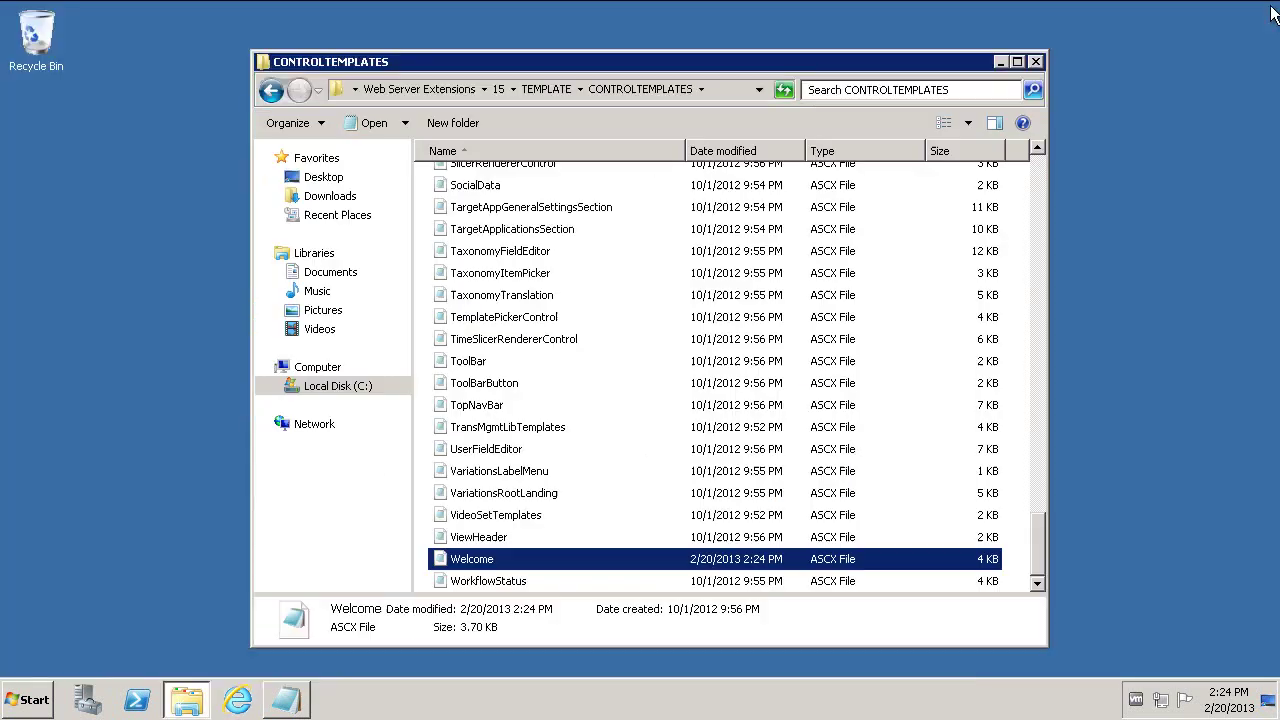
click(1035, 61)
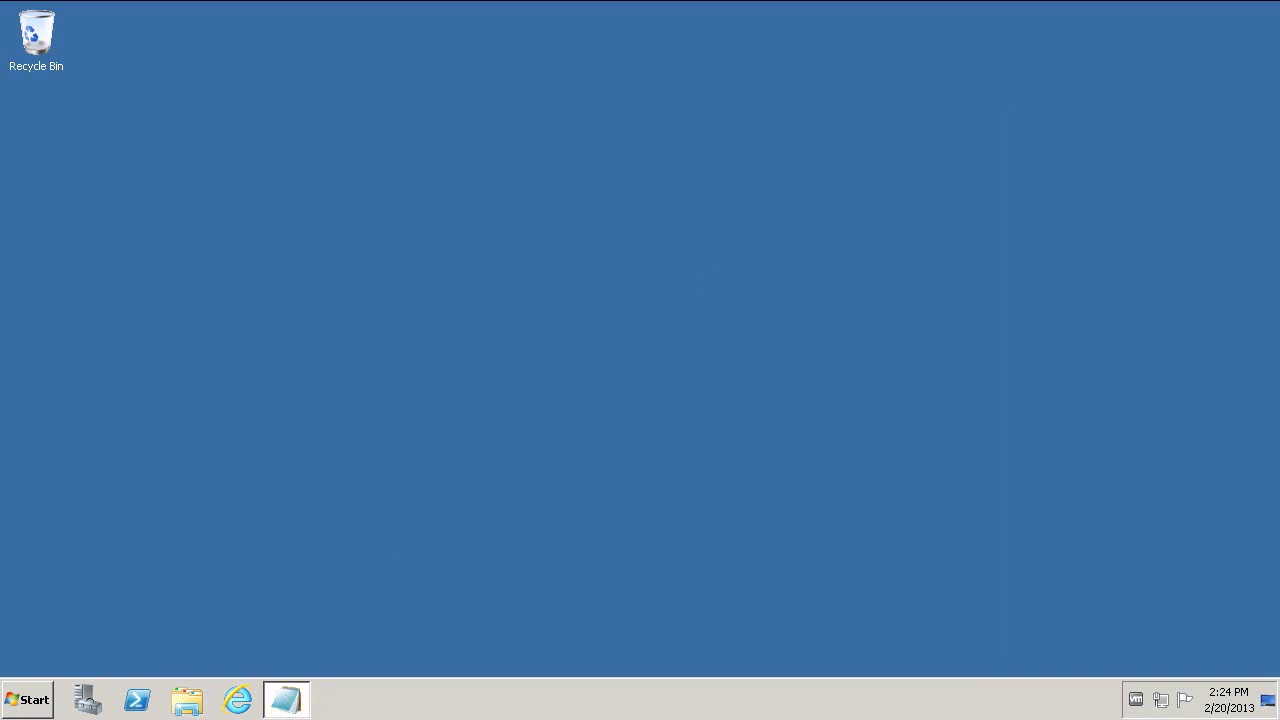
Reopen Internet Explorer on the SPQuester site and use Sign in as Different User with the alternate account's user name and password
click(237, 699)
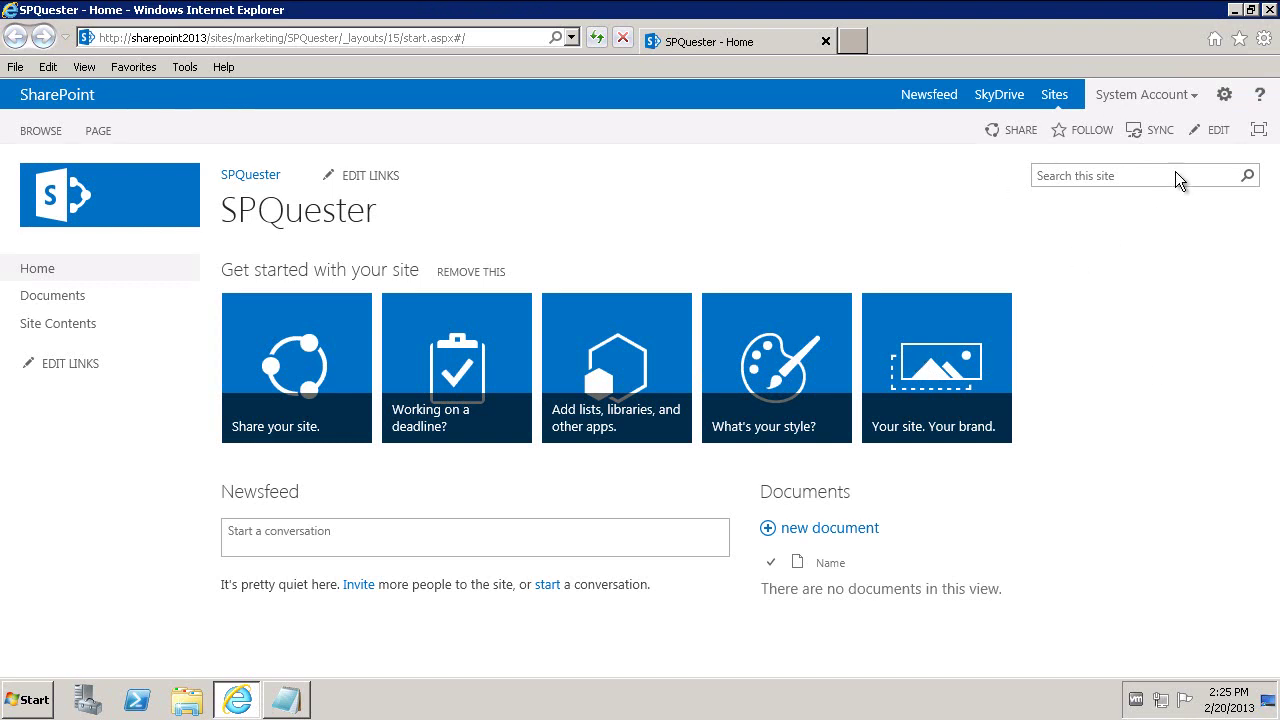
click(1182, 94)
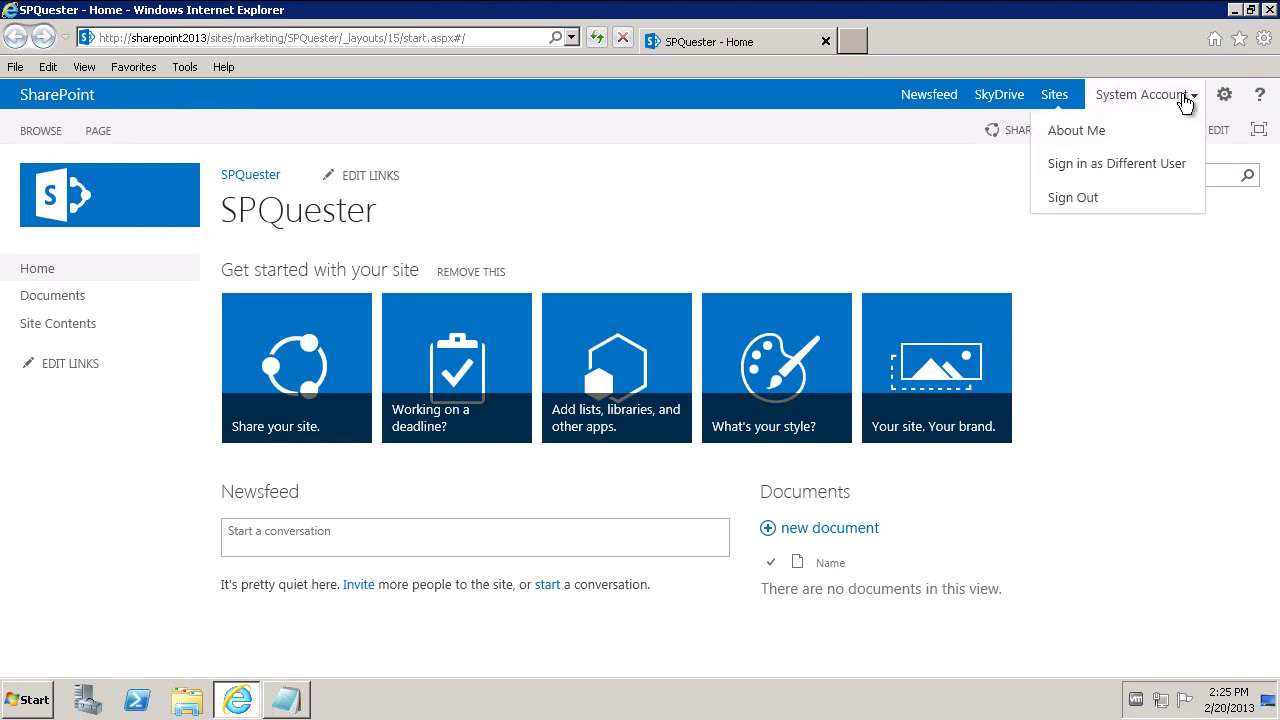
click(1106, 168)
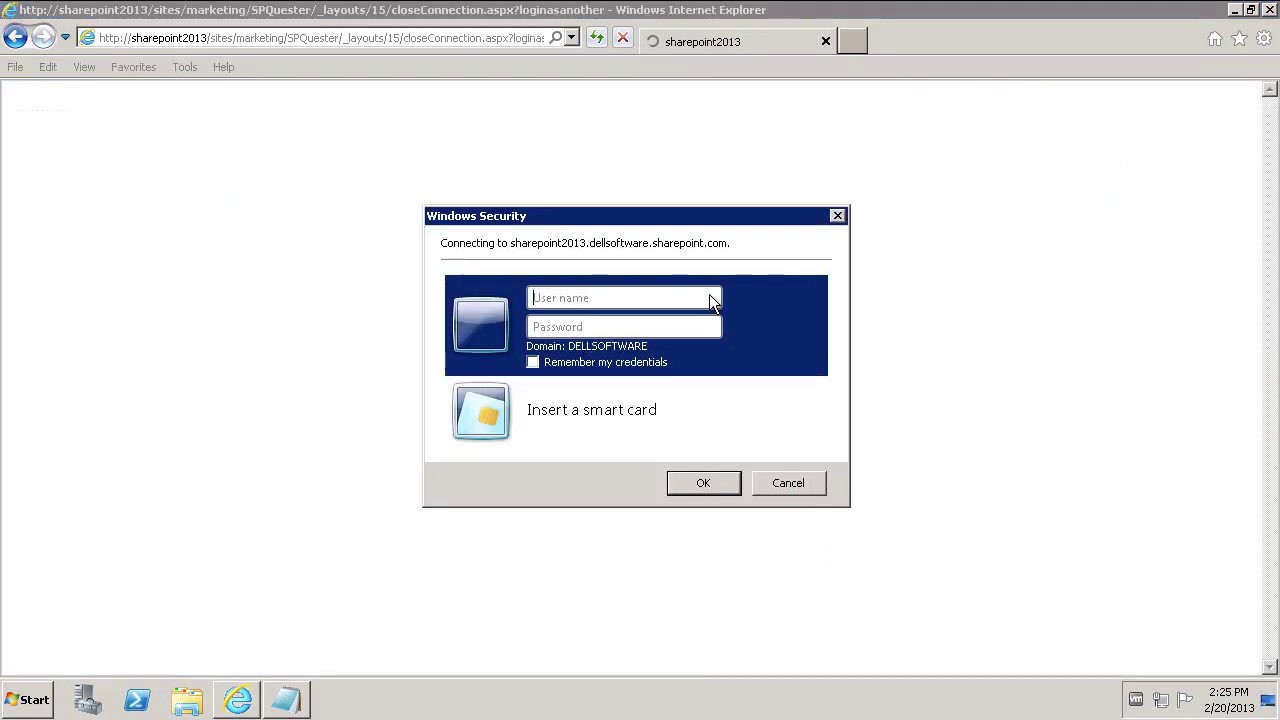
text(ghazwan)
key(Tab)
text(•••••••••)
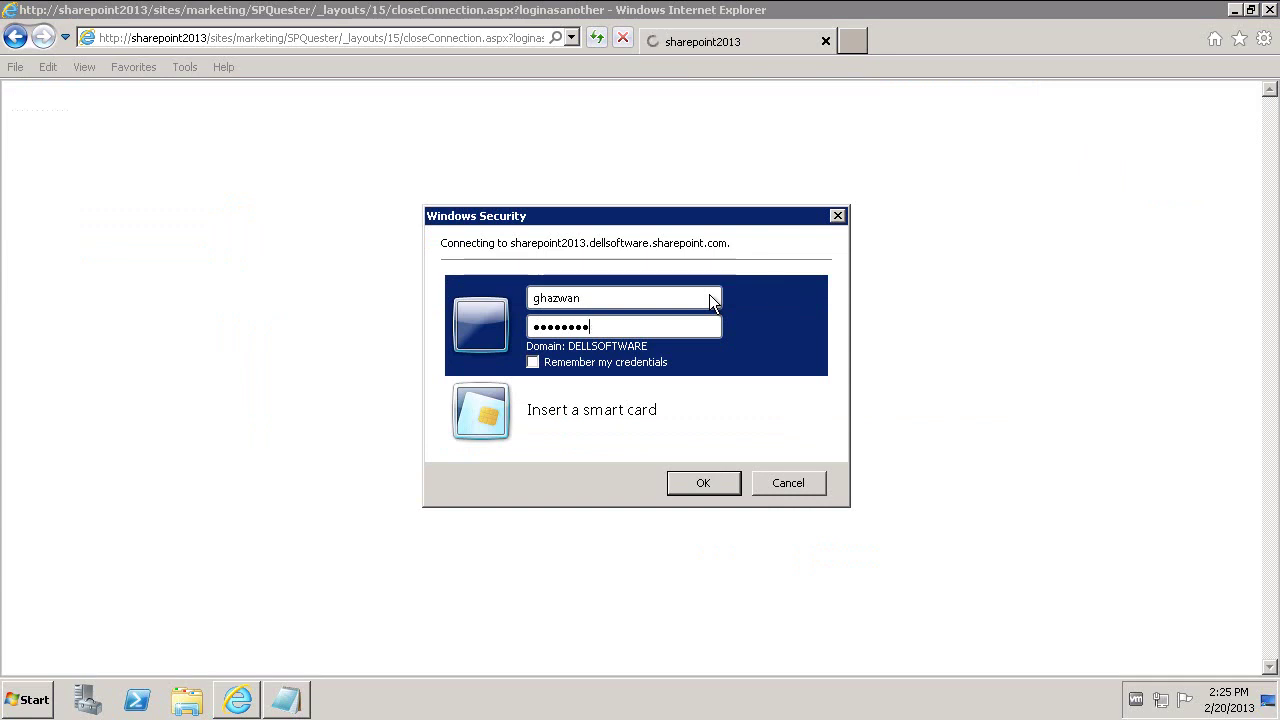
key(Return)
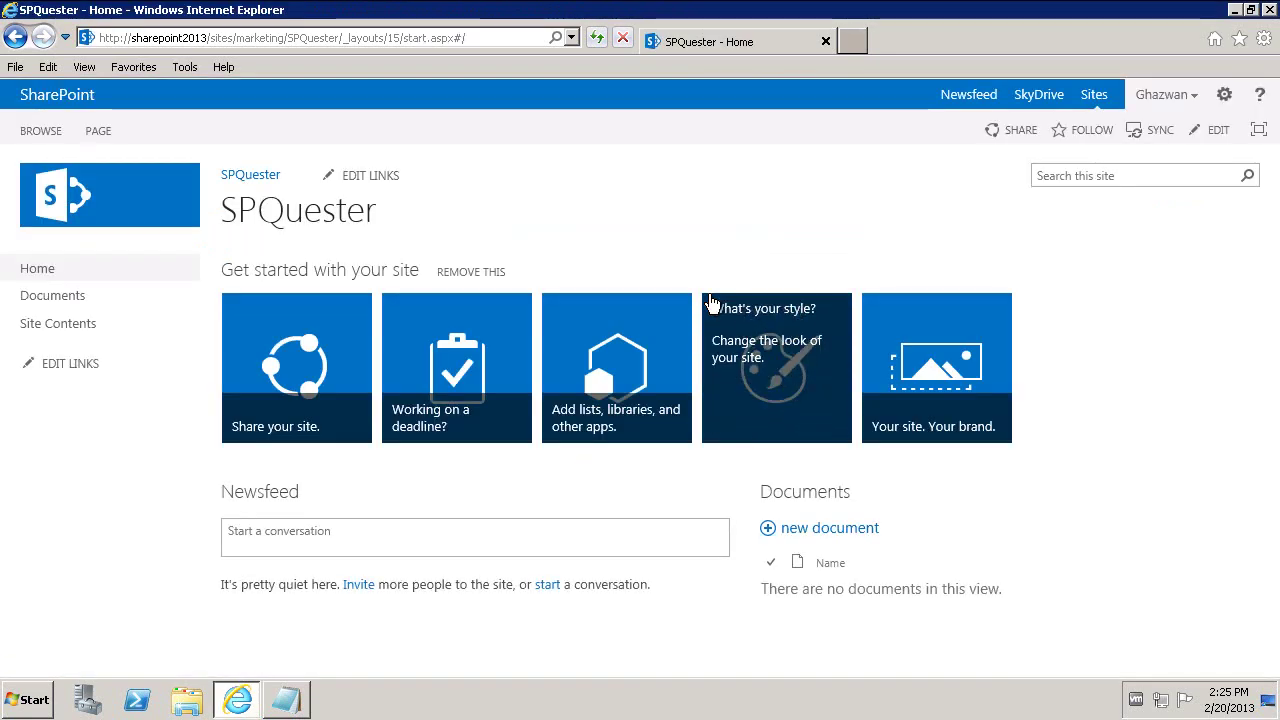